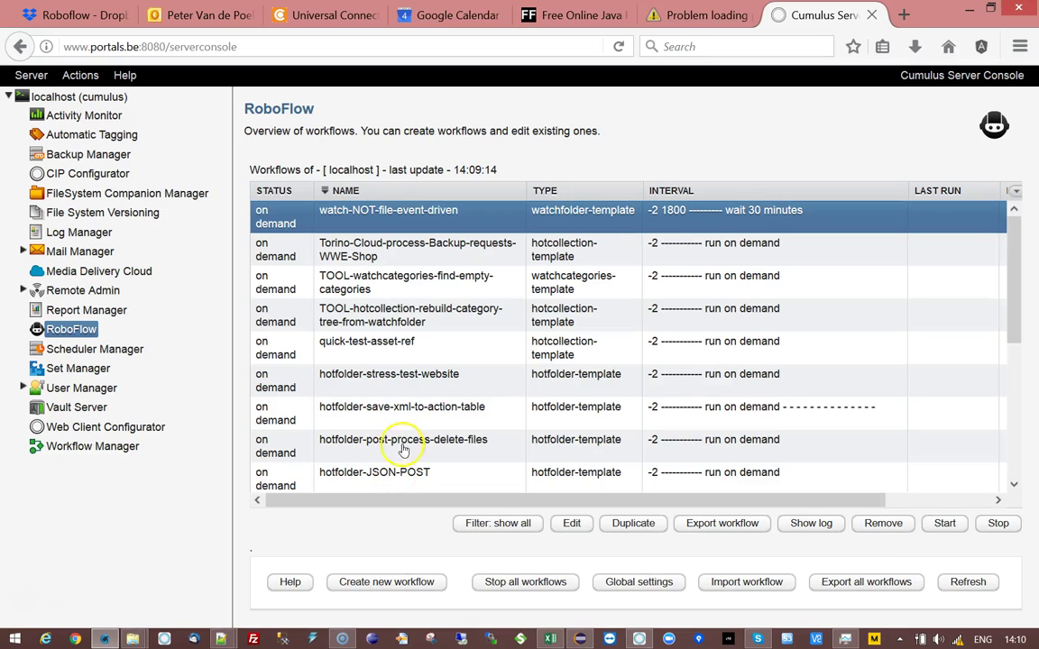
- Review the watch-NOT-file-event-driven workflow's parameters and close its settings unchanged
{"action": "double_click", "coordinate": [395, 216]}
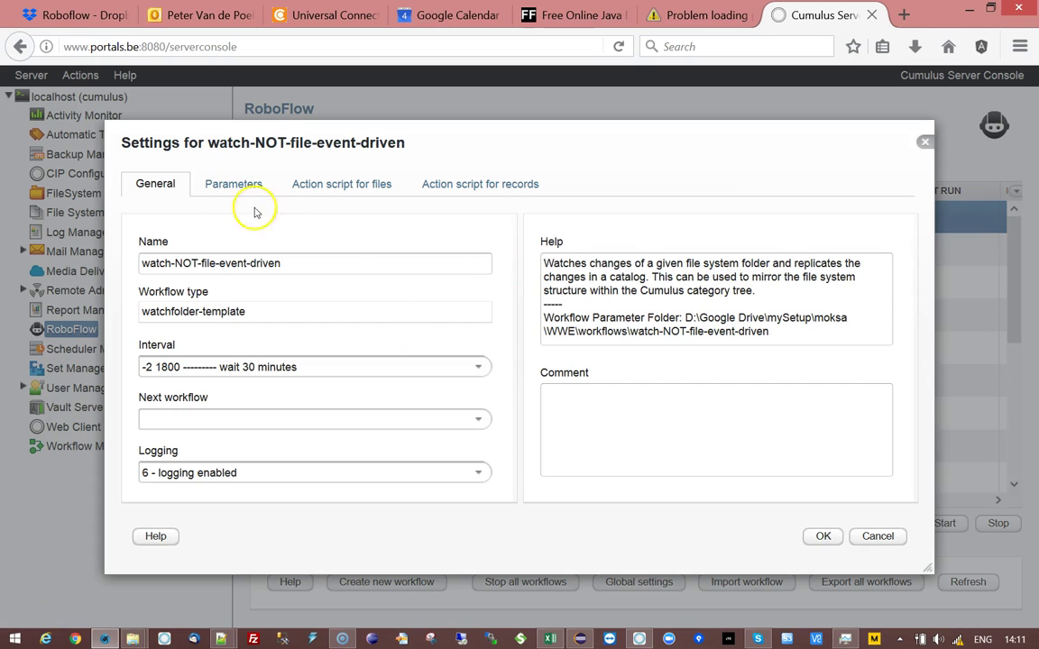
{"action": "left_click", "coordinate": [230, 188]}
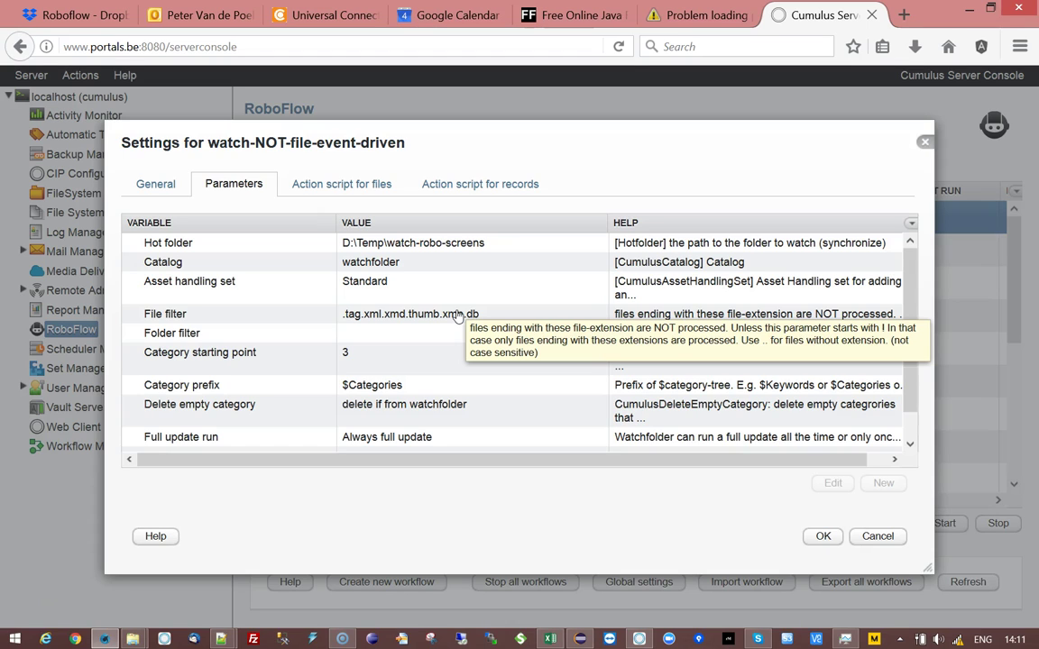
{"action": "left_click", "coordinate": [878, 537]}
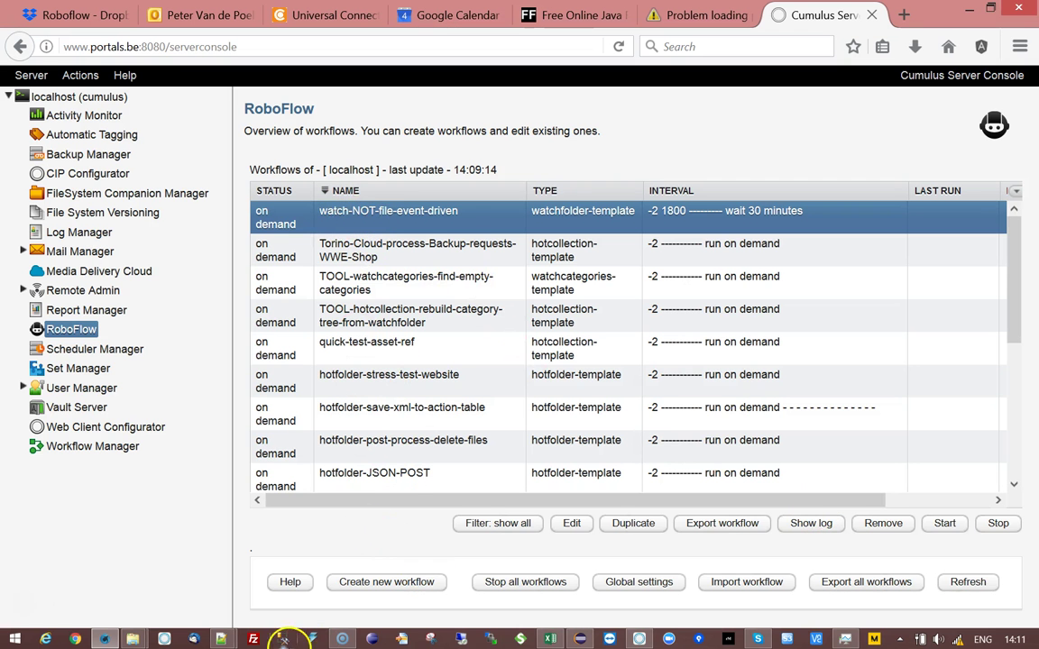
- Show the first Cumulus record's file location on disk with Show Location
{"action": "left_click", "coordinate": [639, 639]}
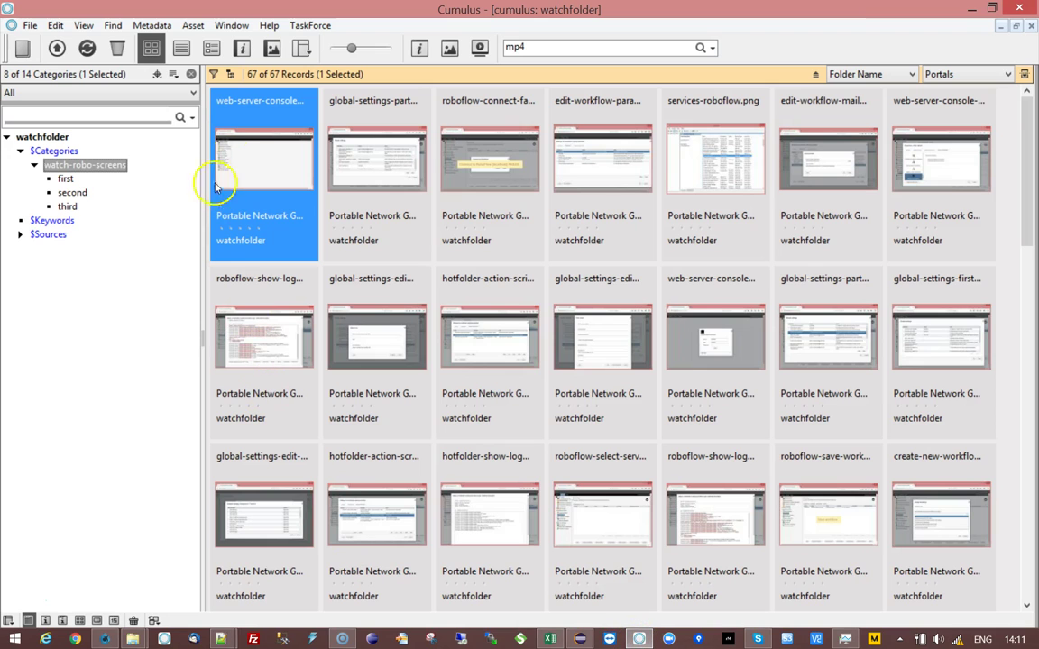
{"action": "right_click", "coordinate": [253, 163]}
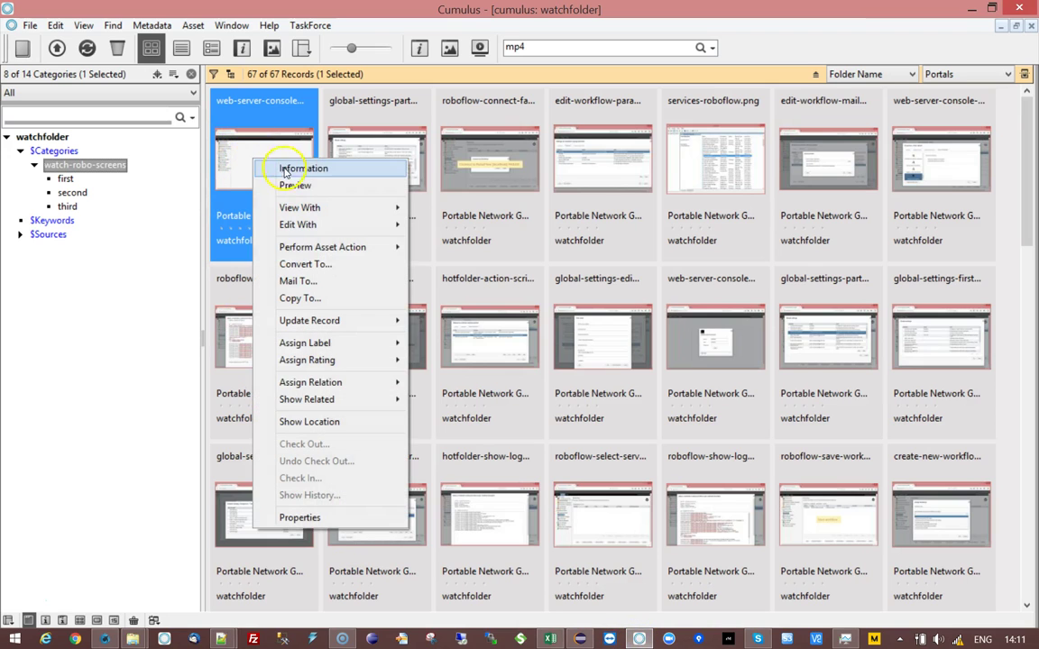
{"action": "left_click", "coordinate": [350, 421]}
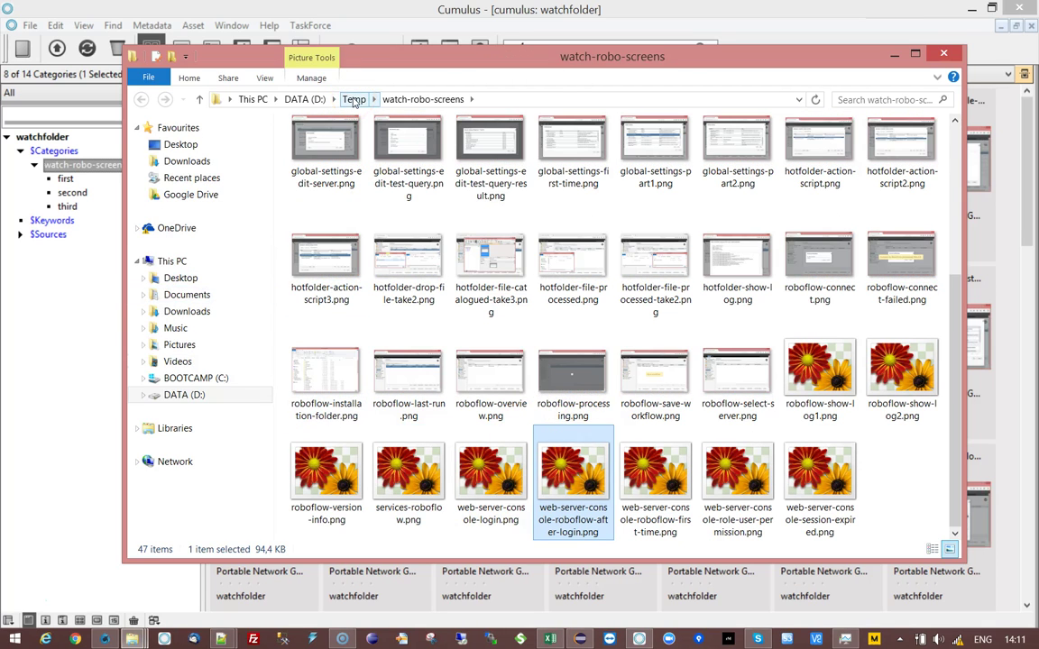
- Open watch-robo-screens under Temp and drag create-new-workflow.png onto the Cumulus 'third' category
{"action": "left_click", "coordinate": [353, 100]}
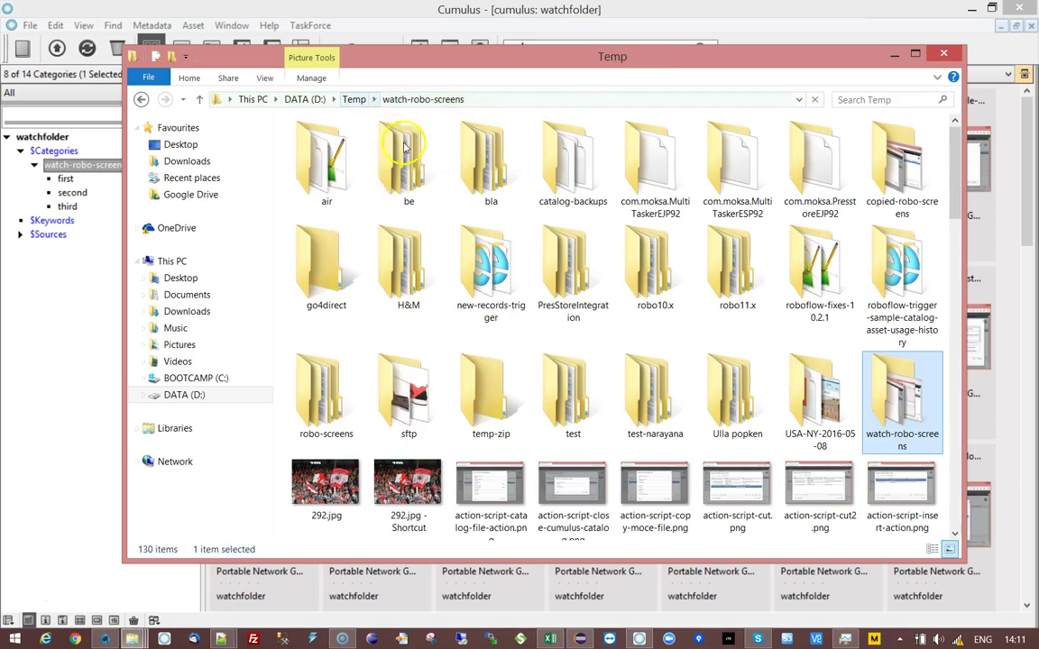
{"action": "double_click", "coordinate": [902, 392]}
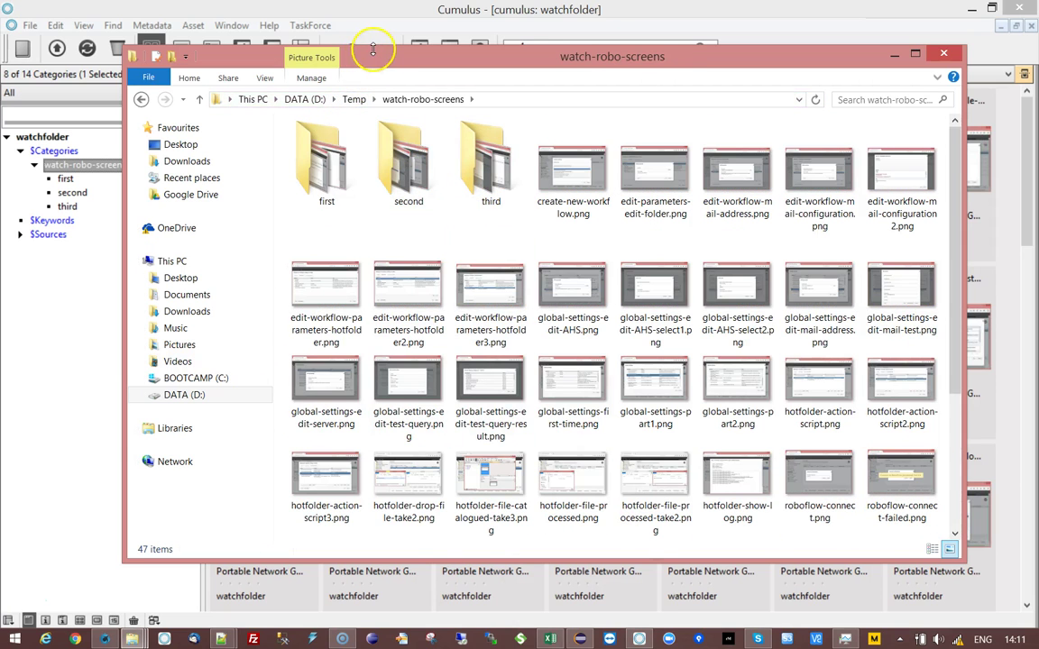
{"action": "left_click_drag", "start_coordinate": [394, 61], "coordinate": [476, 56]}
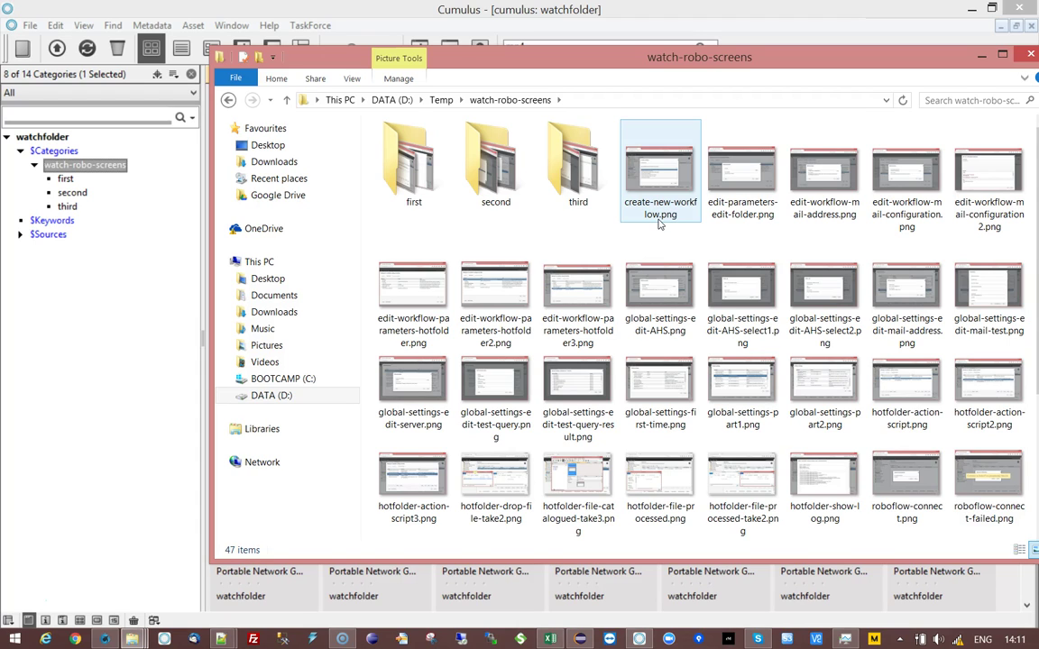
{"action": "left_click_drag", "start_coordinate": [659, 223], "coordinate": [56, 209]}
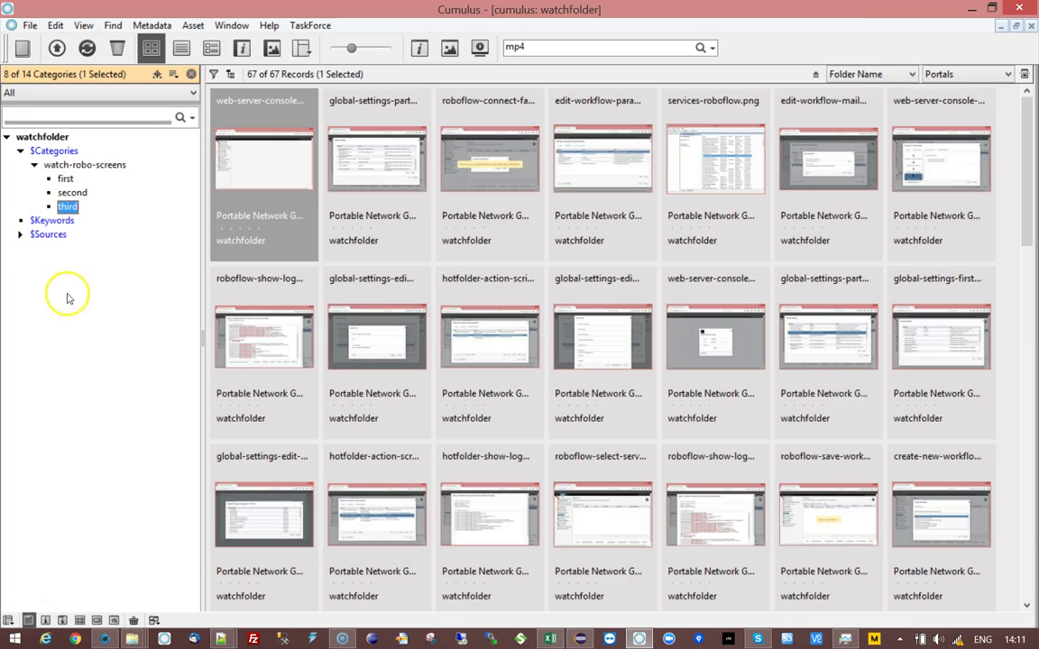
- Expand $Sources > DATA > Temp > watch-robo-screens to view its subfolders
{"action": "left_click", "coordinate": [20, 234]}
{"action": "left_click", "coordinate": [33, 248]}
{"action": "left_click", "coordinate": [55, 249]}
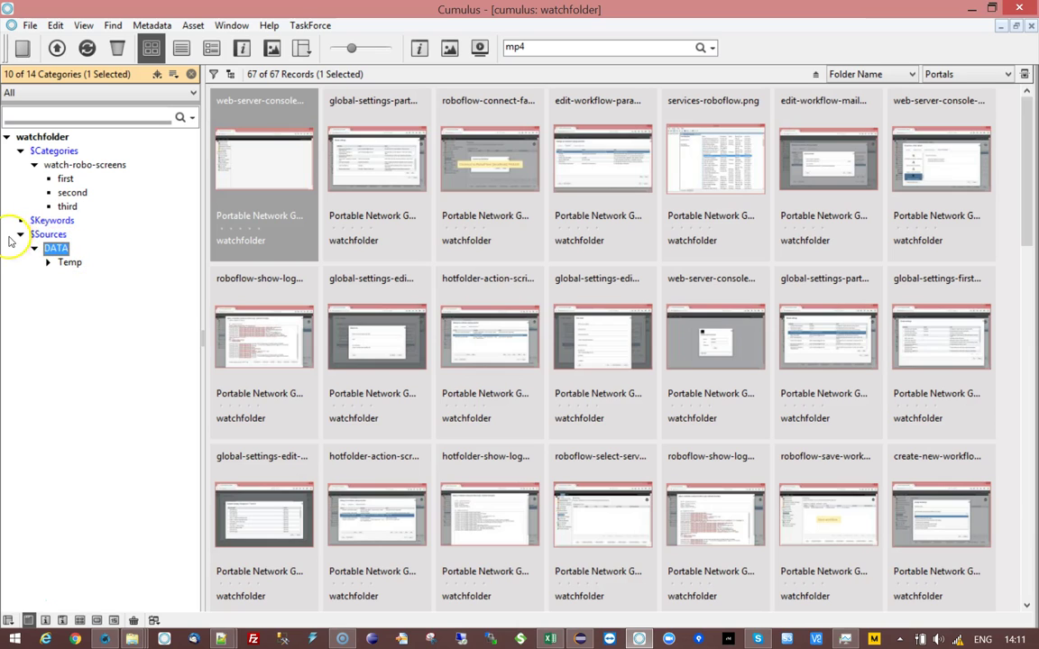
{"action": "left_click", "coordinate": [47, 262]}
{"action": "left_click", "coordinate": [61, 276]}
{"action": "left_click", "coordinate": [101, 279]}
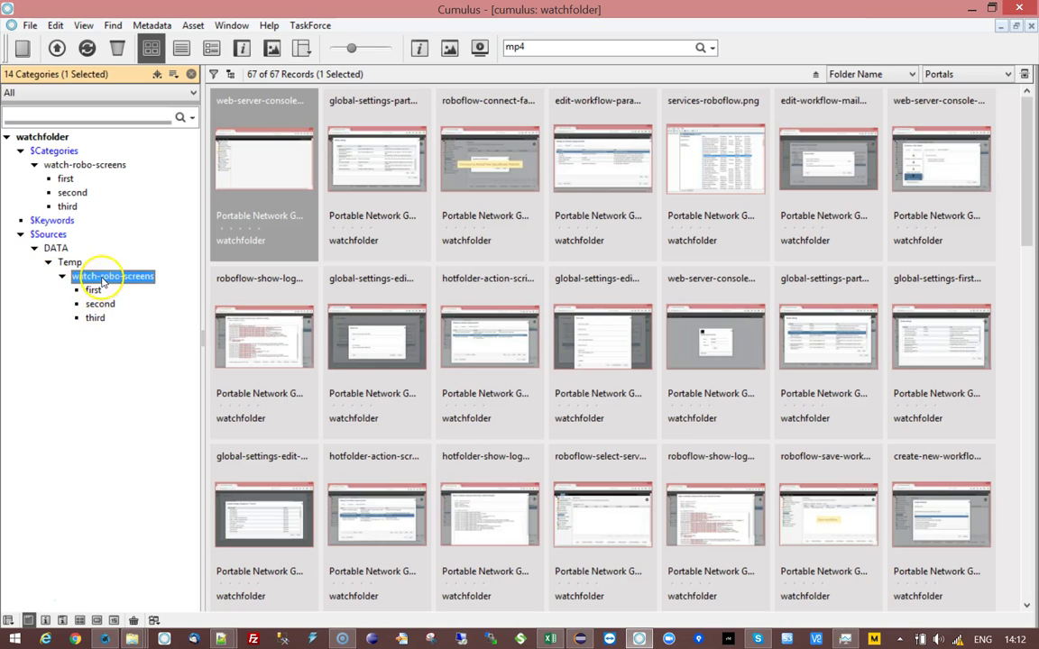
- Re-check the Temp and watch-robo-screens folders, select 'first', then collapse $Sources
{"action": "left_click", "coordinate": [57, 247]}
{"action": "left_click", "coordinate": [67, 263]}
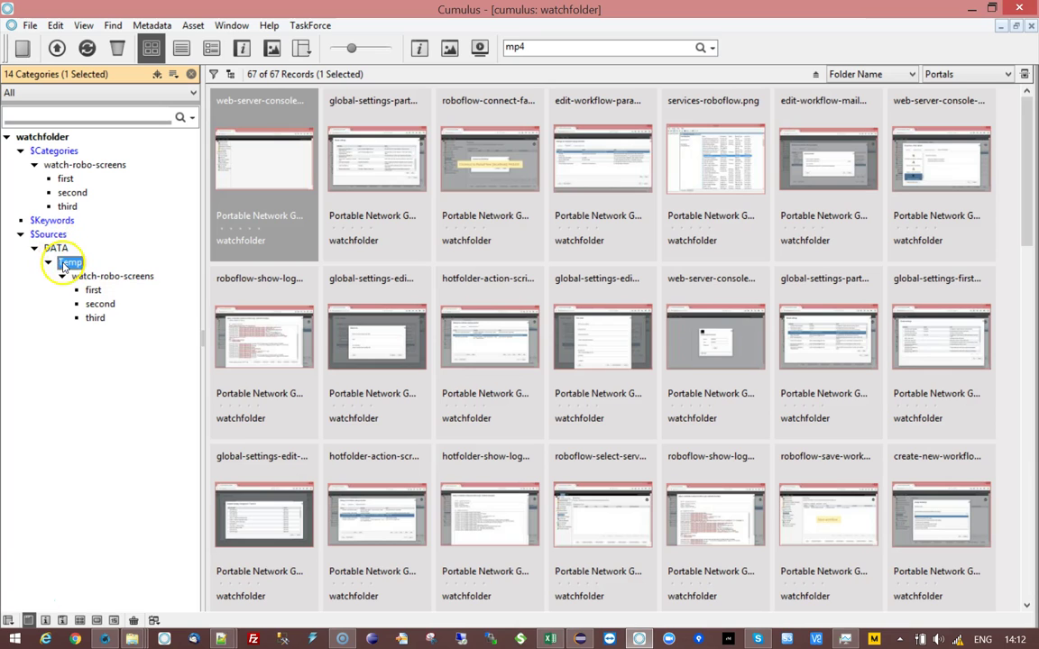
{"action": "left_click", "coordinate": [66, 261]}
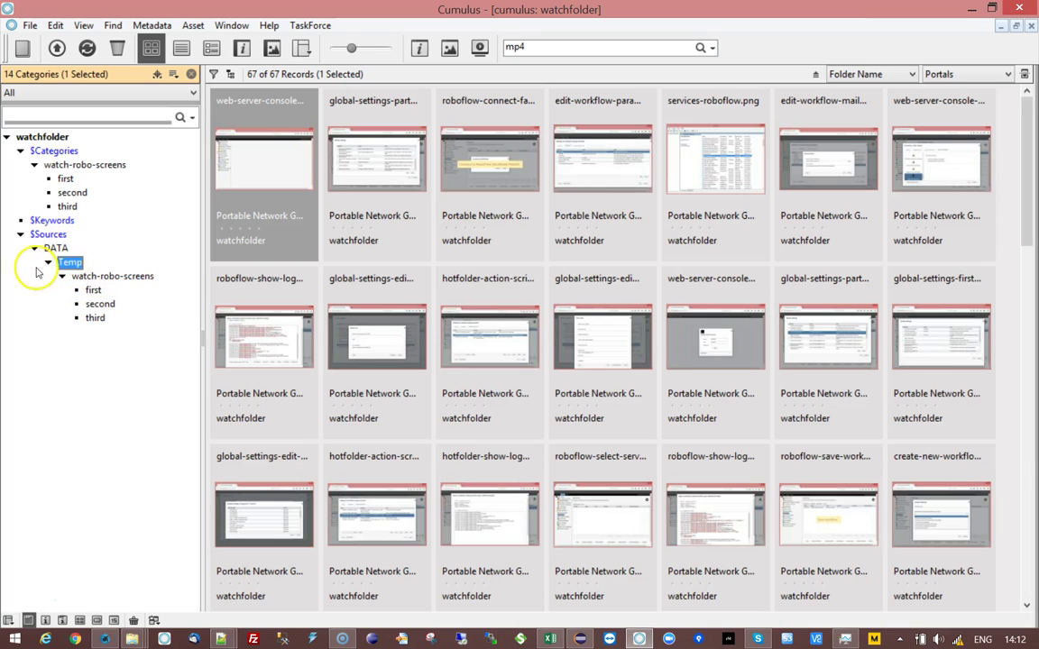
{"action": "left_click", "coordinate": [62, 276]}
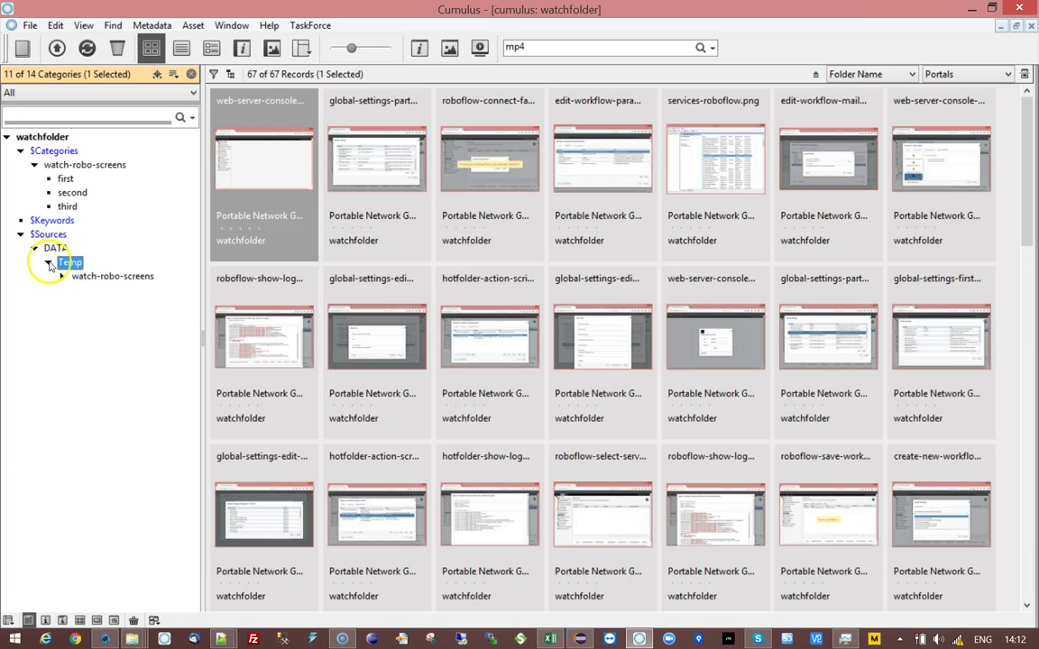
{"action": "left_click", "coordinate": [48, 263]}
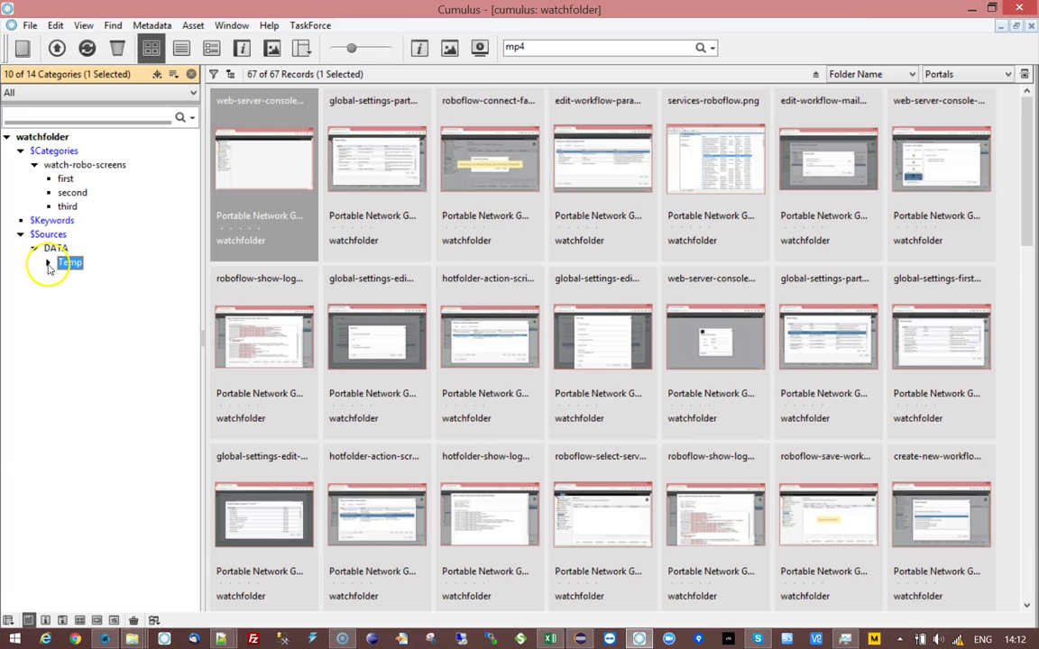
{"action": "left_click", "coordinate": [48, 262]}
{"action": "left_click", "coordinate": [62, 277]}
{"action": "left_click", "coordinate": [91, 289]}
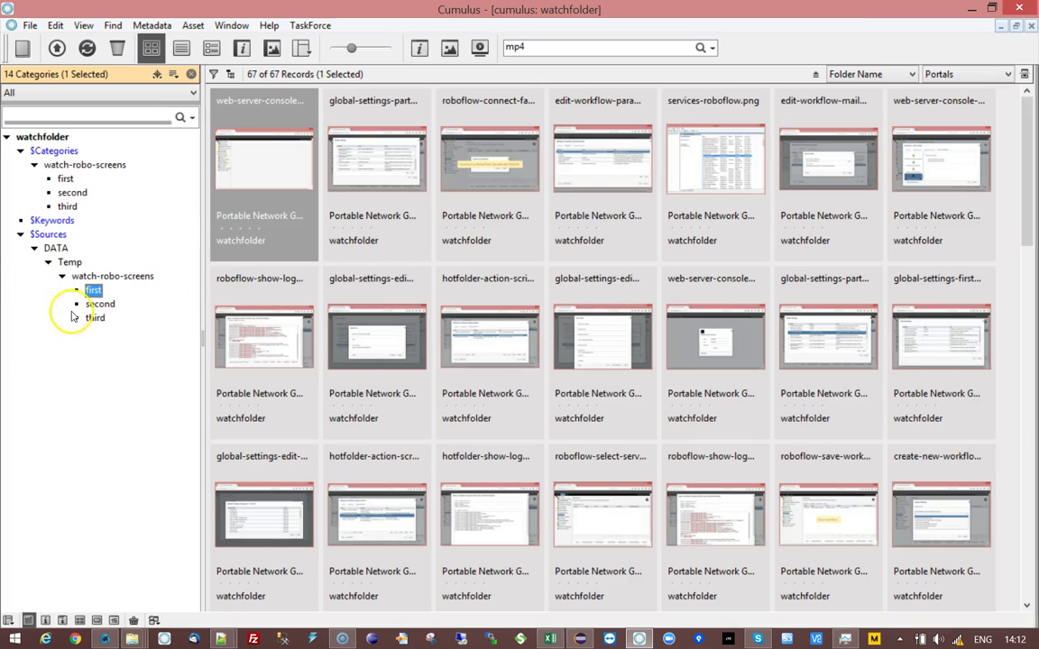
{"action": "left_click", "coordinate": [34, 248]}
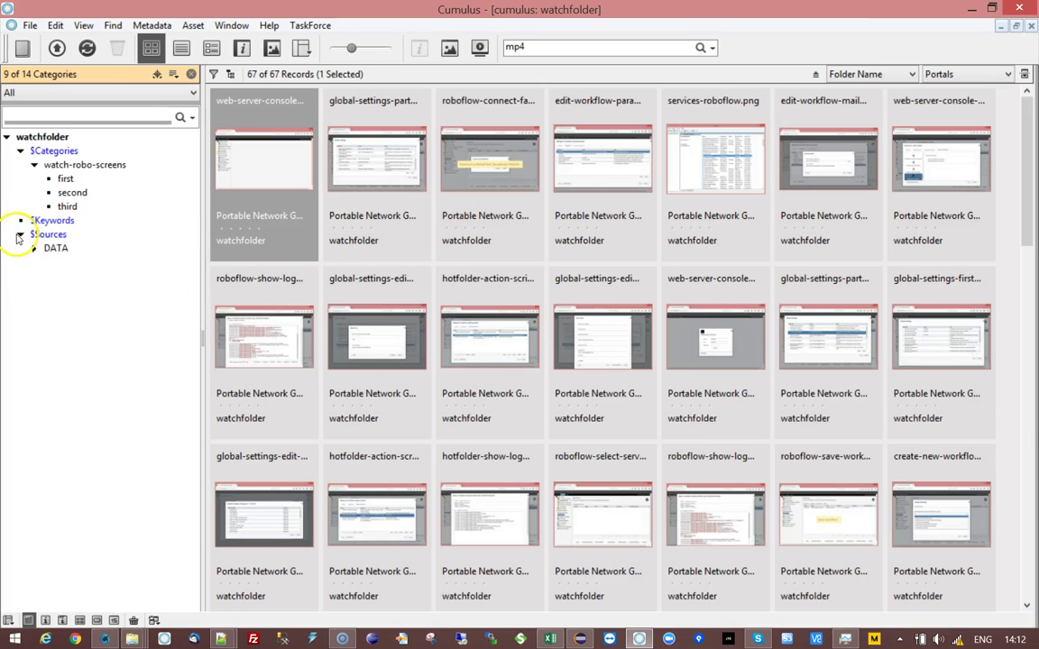
{"action": "left_click", "coordinate": [20, 234]}
- Browse the watch-robo-screens categories and delete the 'third' category
{"action": "left_click", "coordinate": [90, 165]}
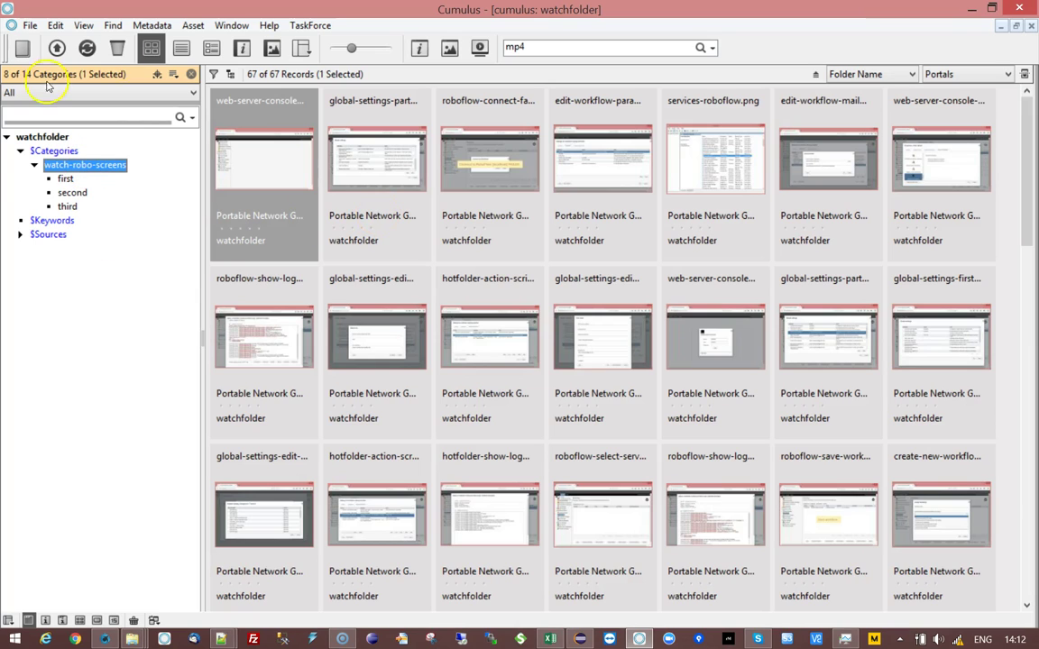
{"action": "left_click", "coordinate": [65, 178]}
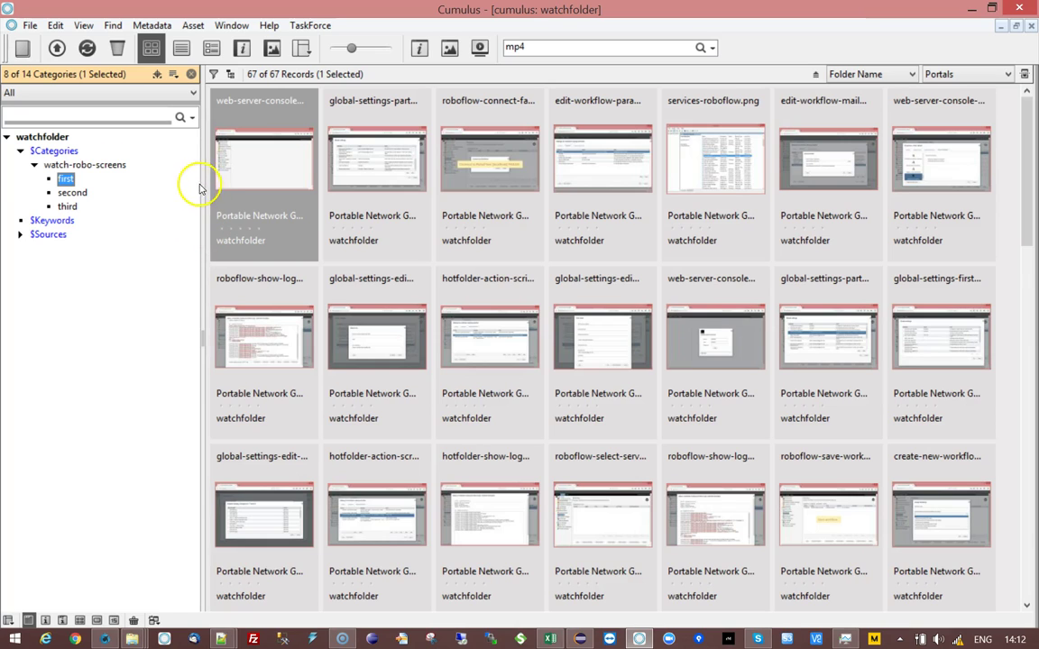
{"action": "left_click", "coordinate": [66, 207]}
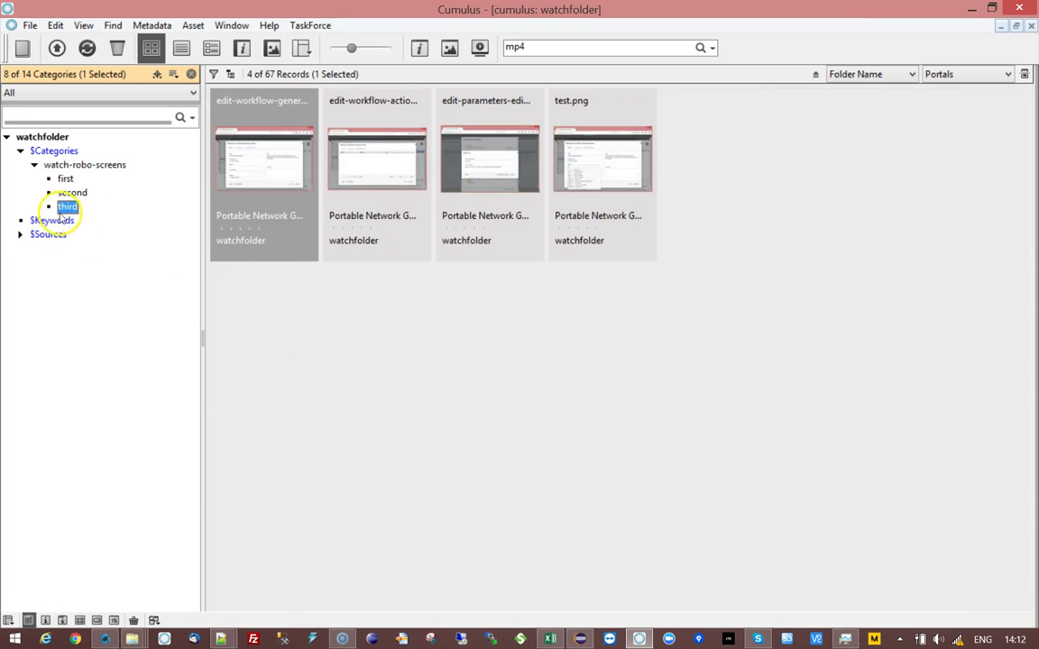
{"action": "left_click", "coordinate": [117, 48]}
{"action": "left_click", "coordinate": [524, 381]}
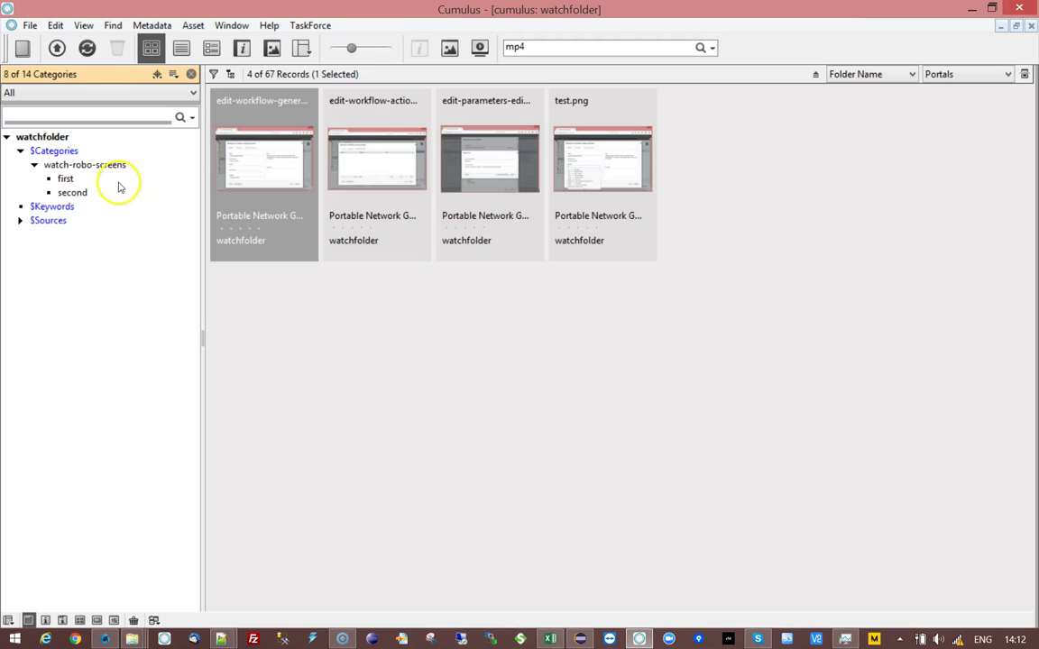
- Select the first three records and the test.png record in the grid
{"action": "left_click", "coordinate": [278, 191]}
{"action": "left_click", "coordinate": [372, 194]}
{"action": "left_click", "coordinate": [471, 192]}
{"action": "left_click", "coordinate": [561, 242]}
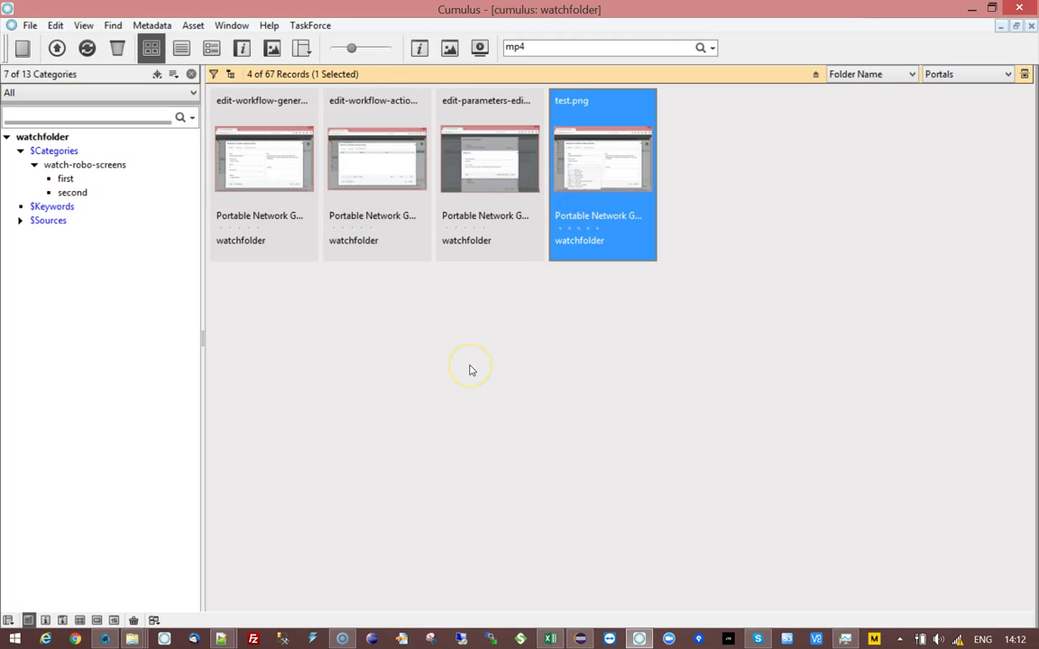
- Set up an advanced record search with Categories 'is not' $Categories
{"action": "left_click", "coordinate": [712, 48]}
{"action": "left_click", "coordinate": [758, 321]}
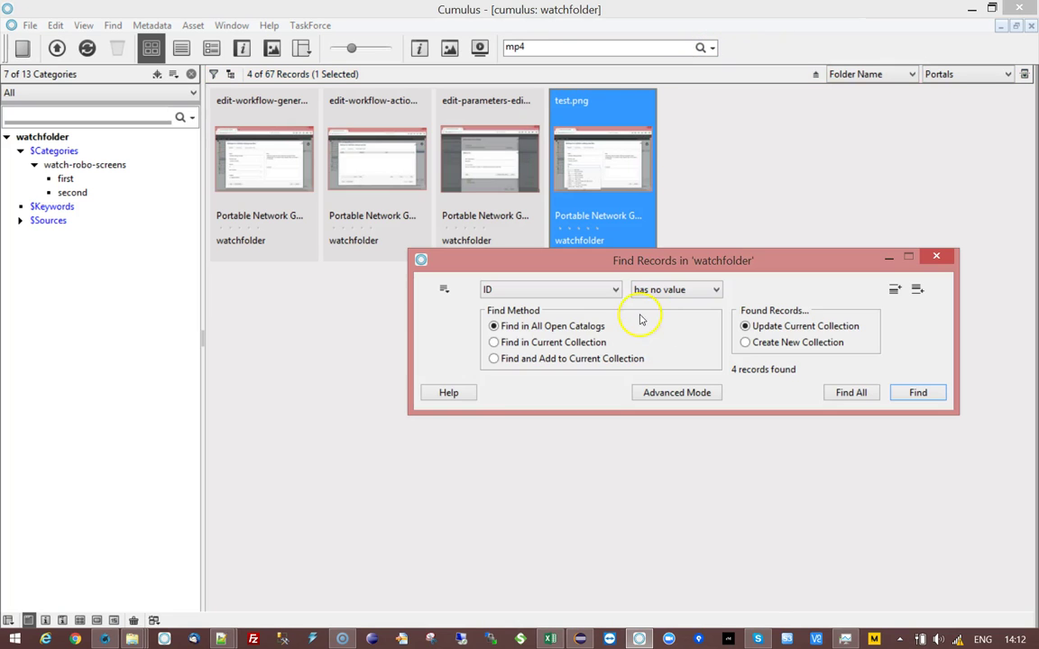
{"action": "left_click", "coordinate": [606, 289]}
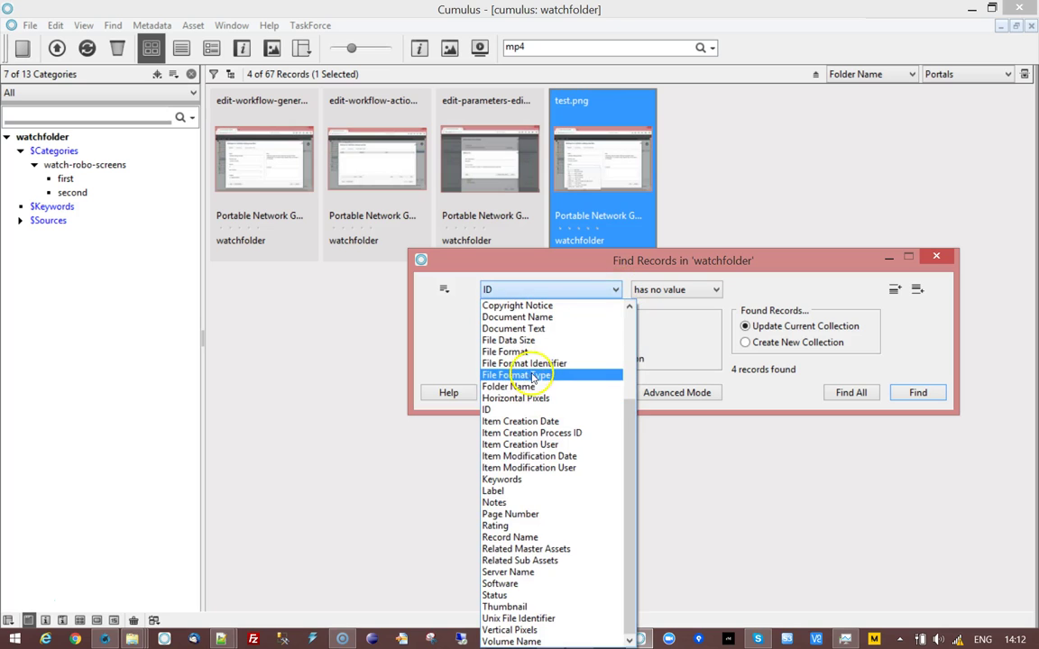
{"action": "scroll", "coordinate": [538, 363], "scroll_direction": "up", "scroll_amount": 1}
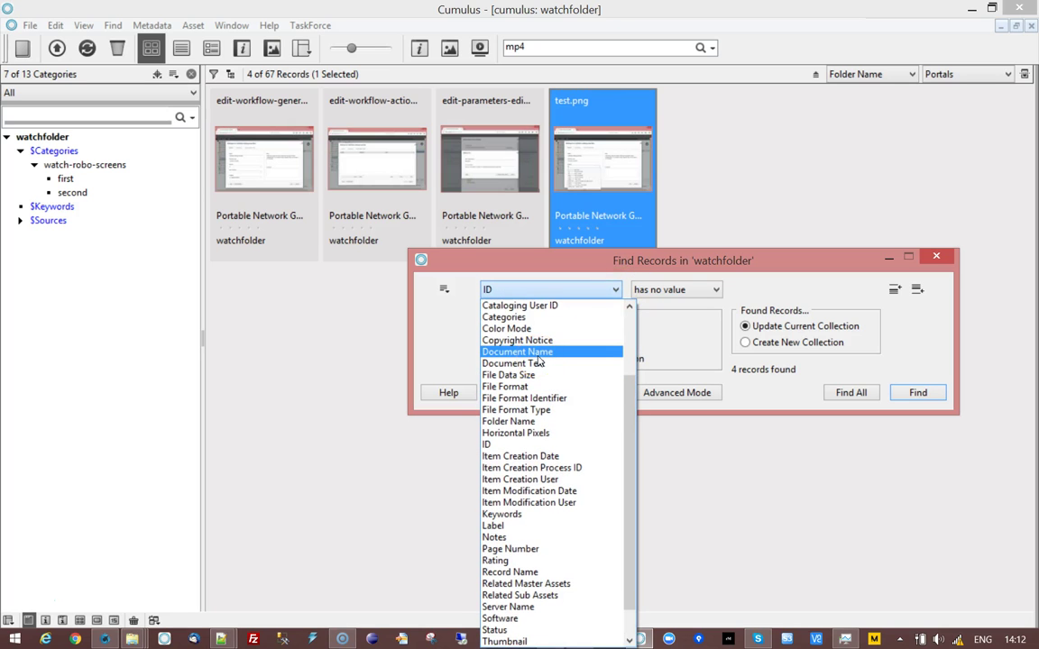
{"action": "scroll", "coordinate": [538, 363], "scroll_direction": "up", "scroll_amount": 1}
{"action": "left_click", "coordinate": [522, 353]}
{"action": "left_click", "coordinate": [711, 291]}
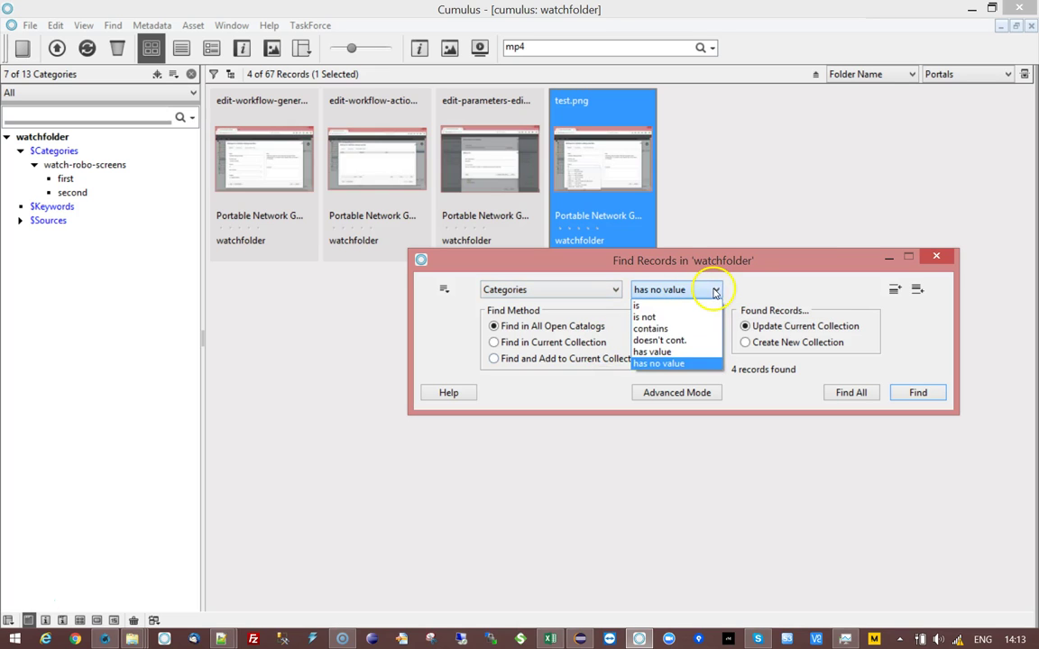
{"action": "left_click", "coordinate": [644, 317]}
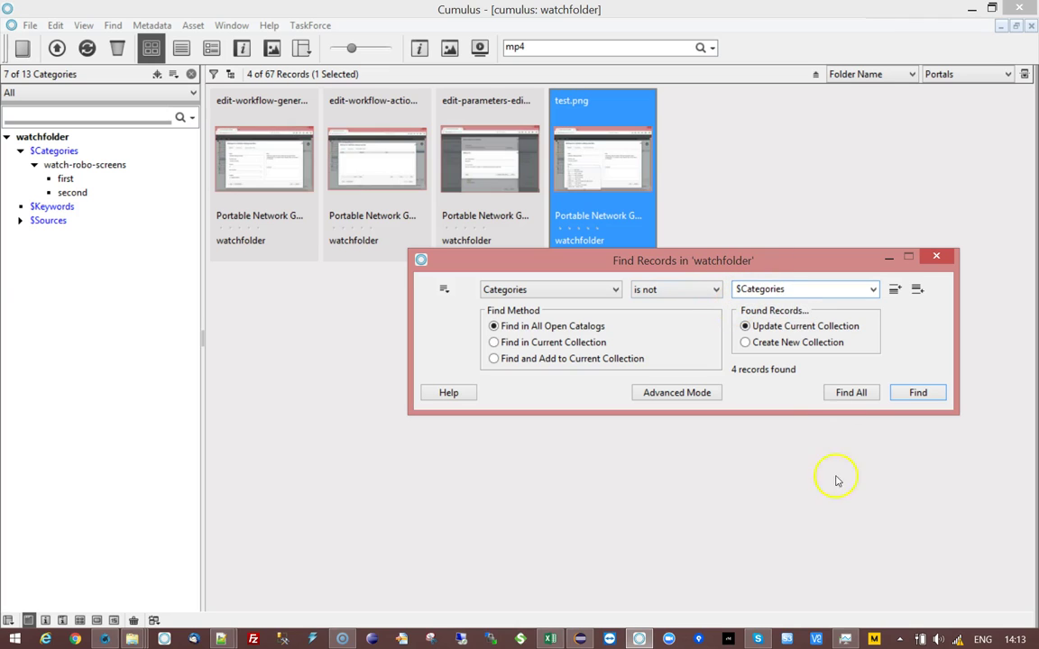
- Run Find All, then Find, to list only the 4 uncategorized records
{"action": "left_click", "coordinate": [852, 394]}
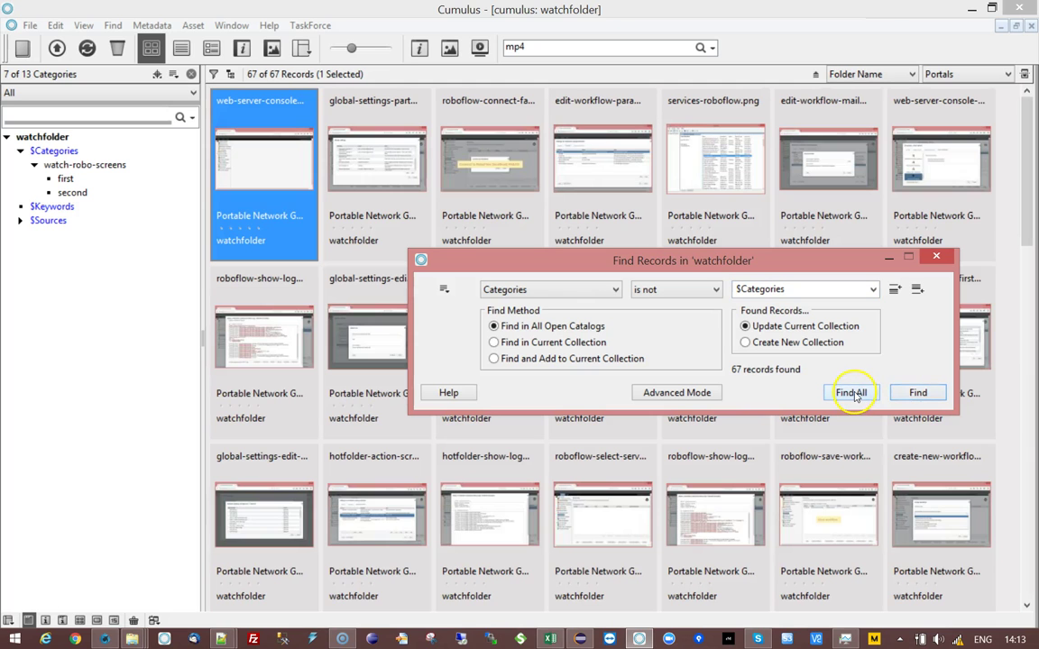
{"action": "left_click", "coordinate": [917, 392]}
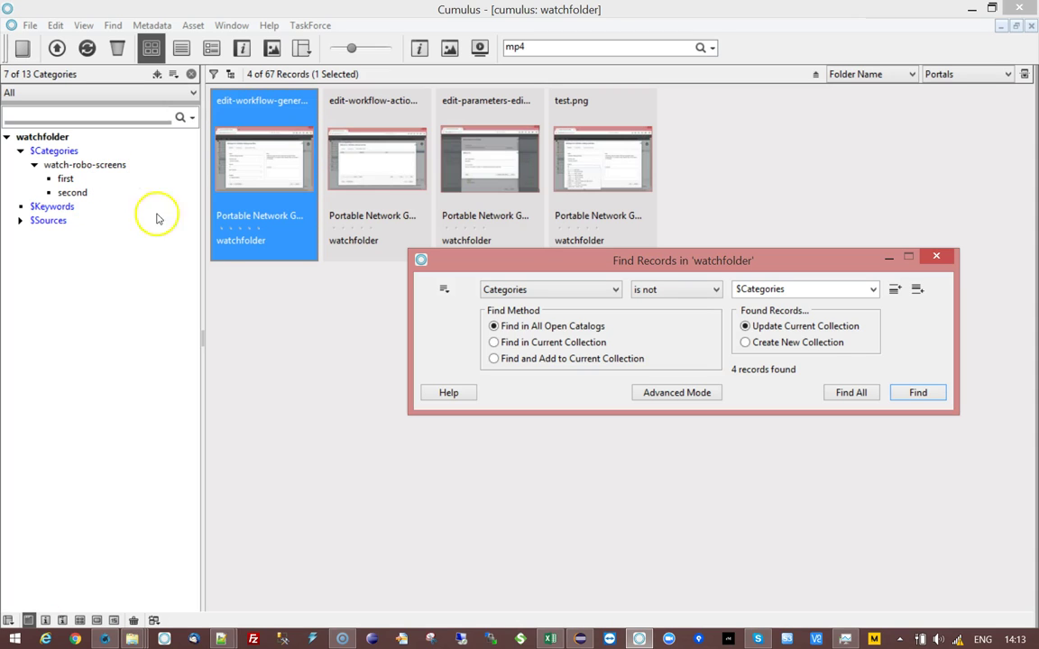
{"action": "left_click_drag", "start_coordinate": [796, 259], "coordinate": [823, 185]}
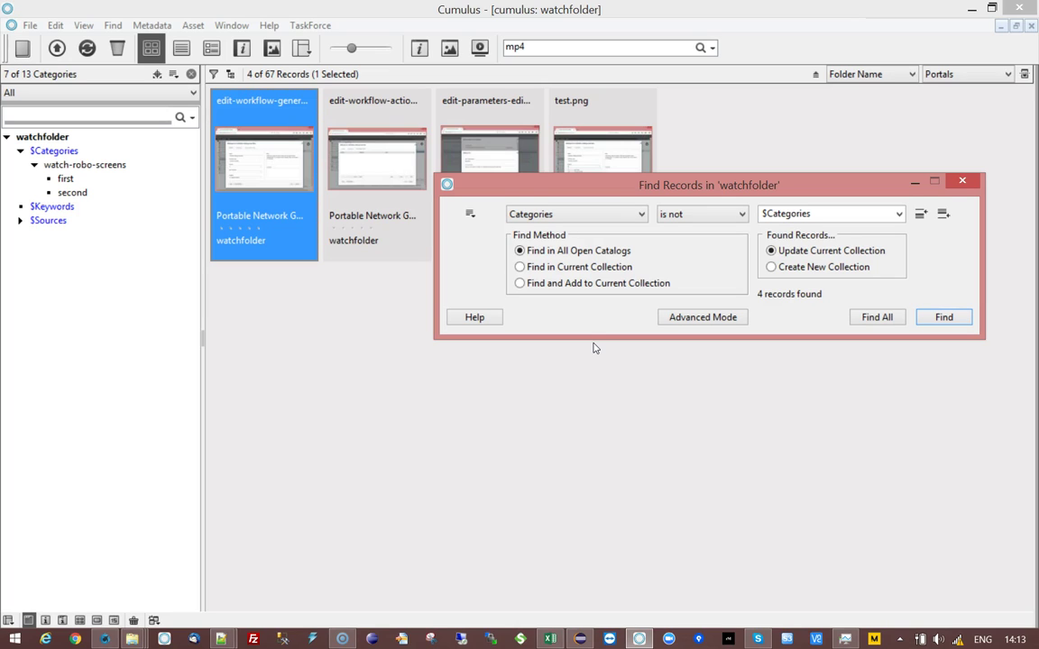
{"action": "left_click", "coordinate": [565, 328]}
- Inspect edit-workflow-general.png's Asset Reference path, then return to the Cumulus Server Console
{"action": "left_click", "coordinate": [959, 183]}
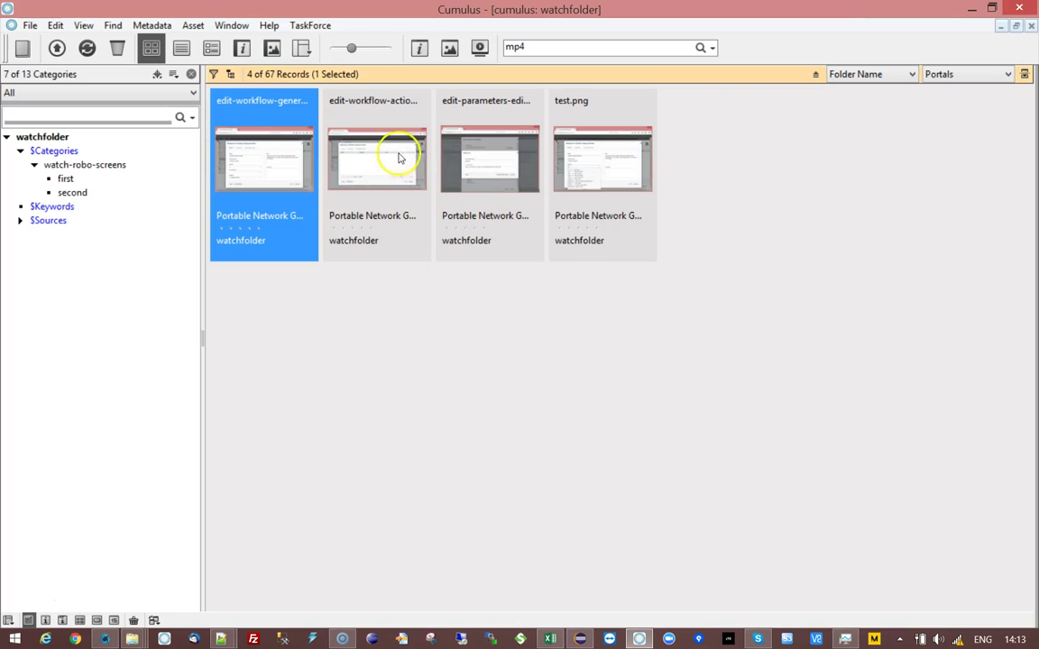
{"action": "double_click", "coordinate": [291, 163]}
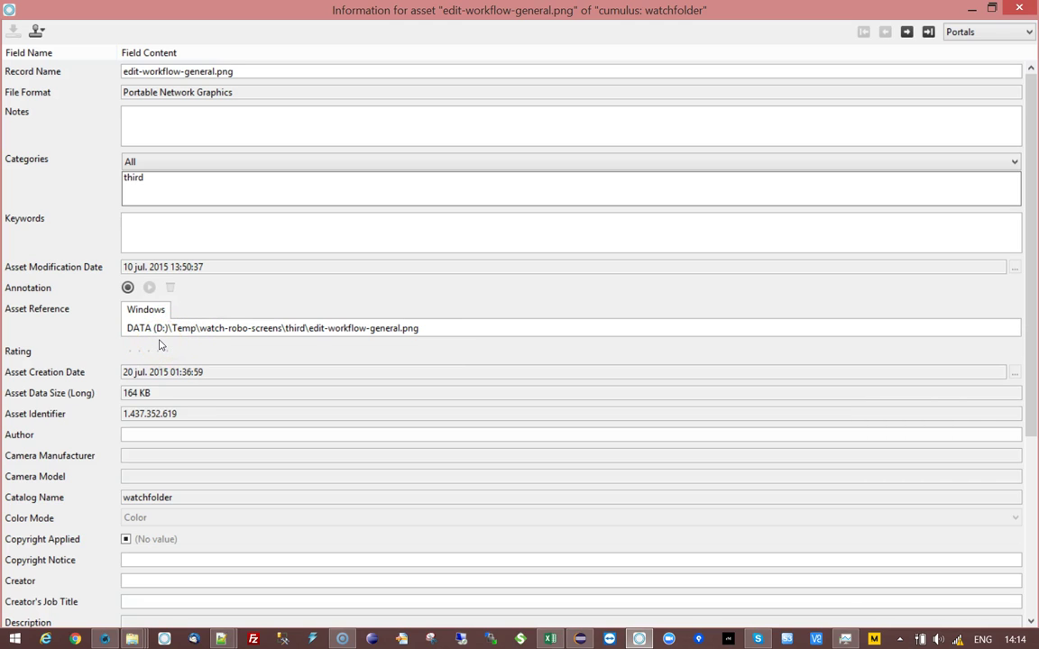
{"action": "left_click", "coordinate": [124, 339]}
{"action": "left_click_drag", "start_coordinate": [139, 7], "coordinate": [359, 53]}
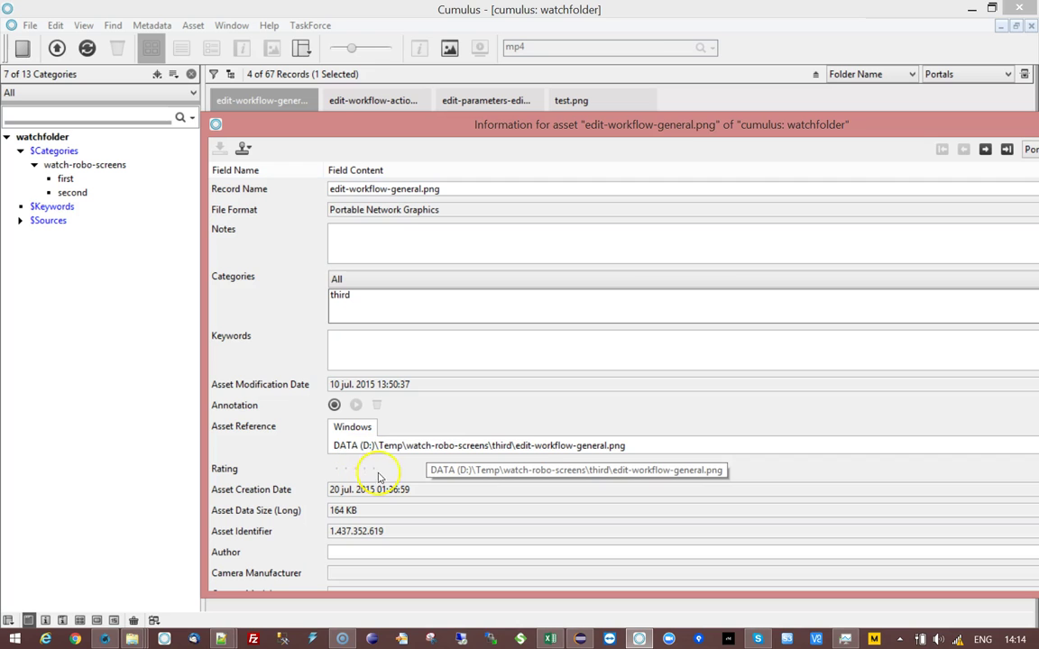
{"action": "left_click_drag", "start_coordinate": [559, 124], "coordinate": [470, 58]}
{"action": "left_click", "coordinate": [949, 52]}
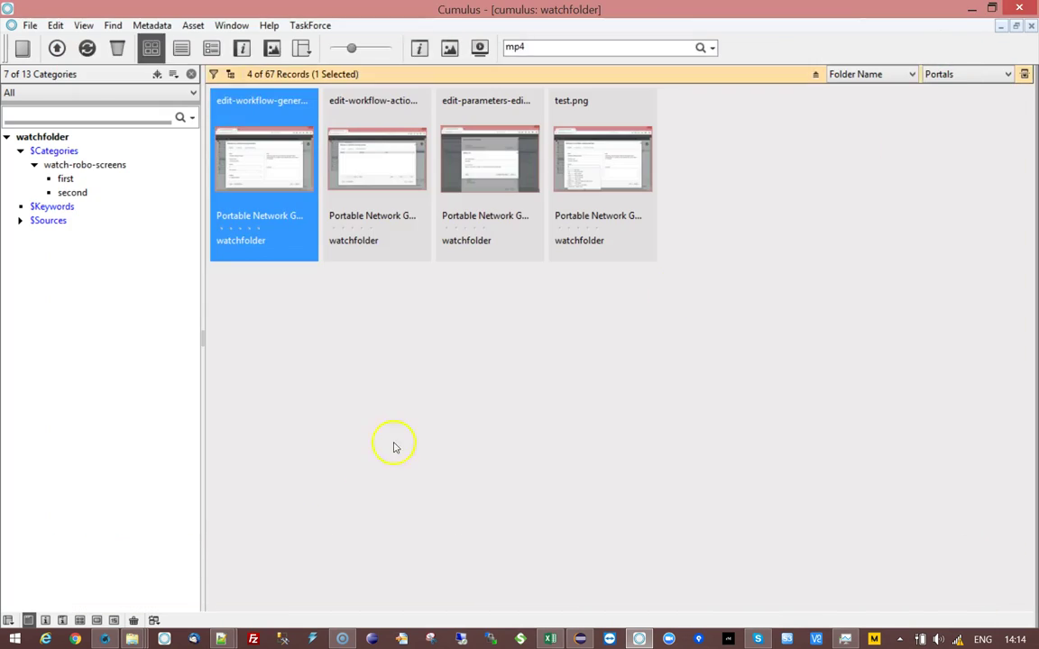
{"action": "left_click", "coordinate": [102, 640]}
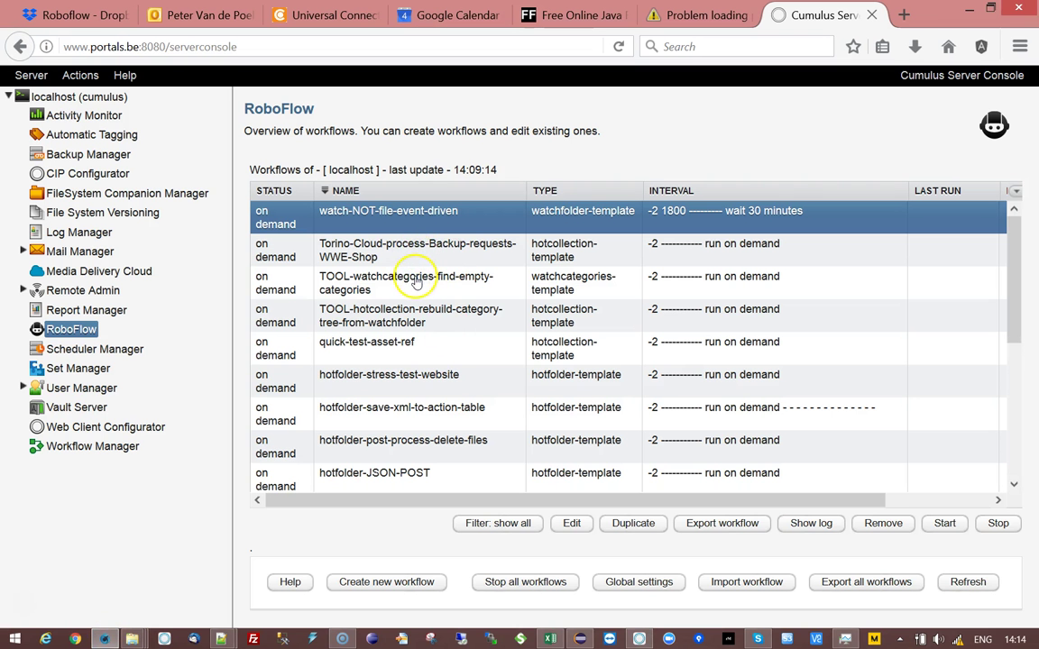
- Review the rebuild workflow's Catalog, Cumulus query and Root Category /$Categories parameters
{"action": "left_click", "coordinate": [398, 250]}
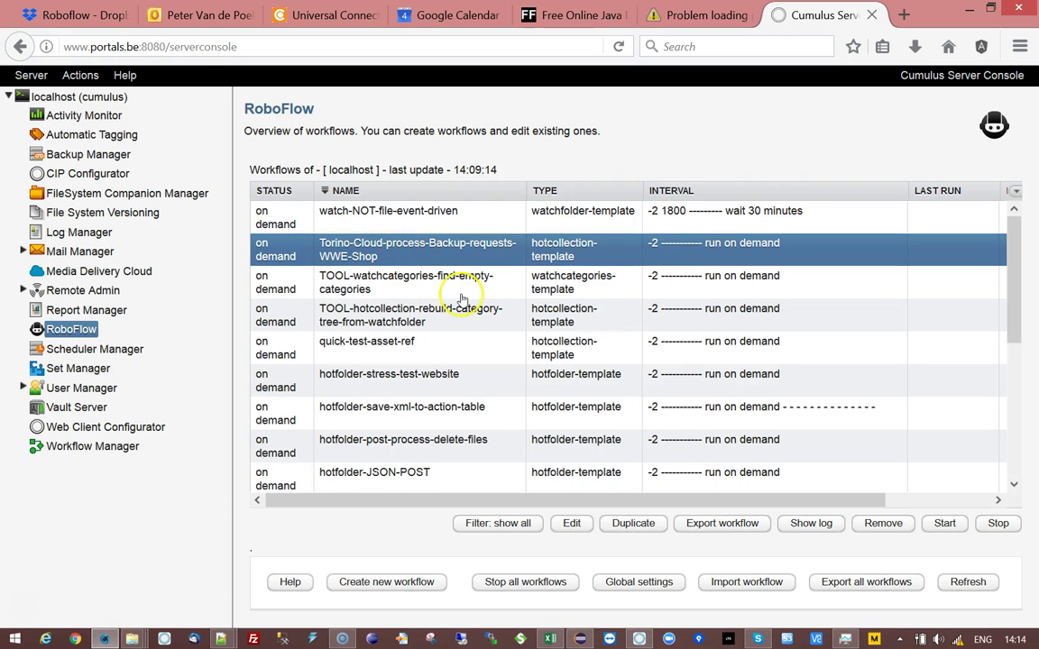
{"action": "double_click", "coordinate": [384, 309]}
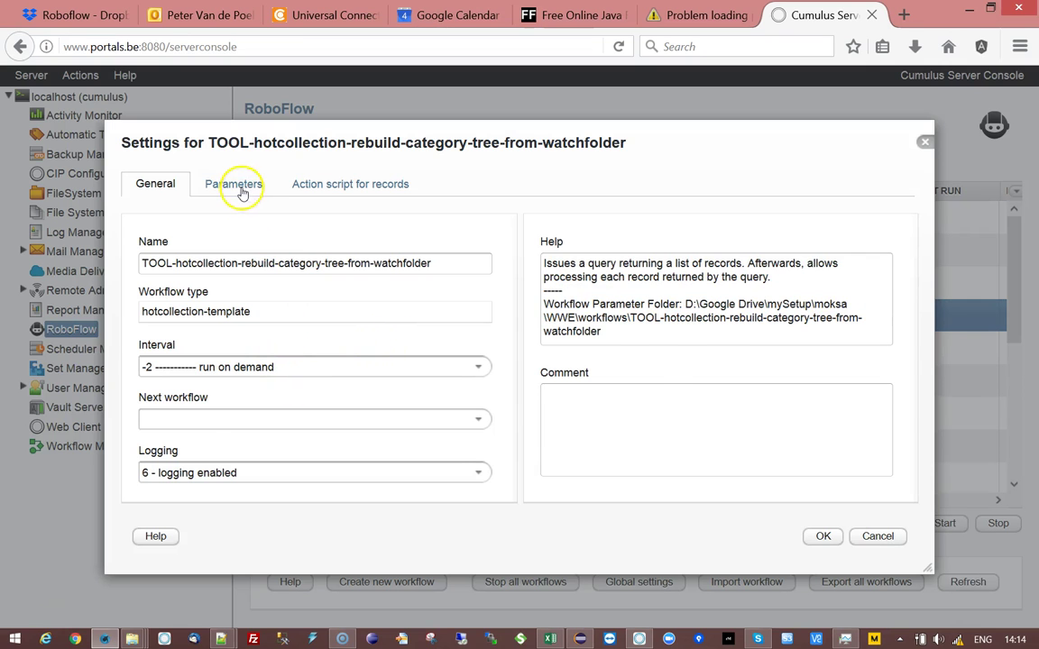
{"action": "left_click", "coordinate": [226, 182]}
{"action": "left_click", "coordinate": [368, 251]}
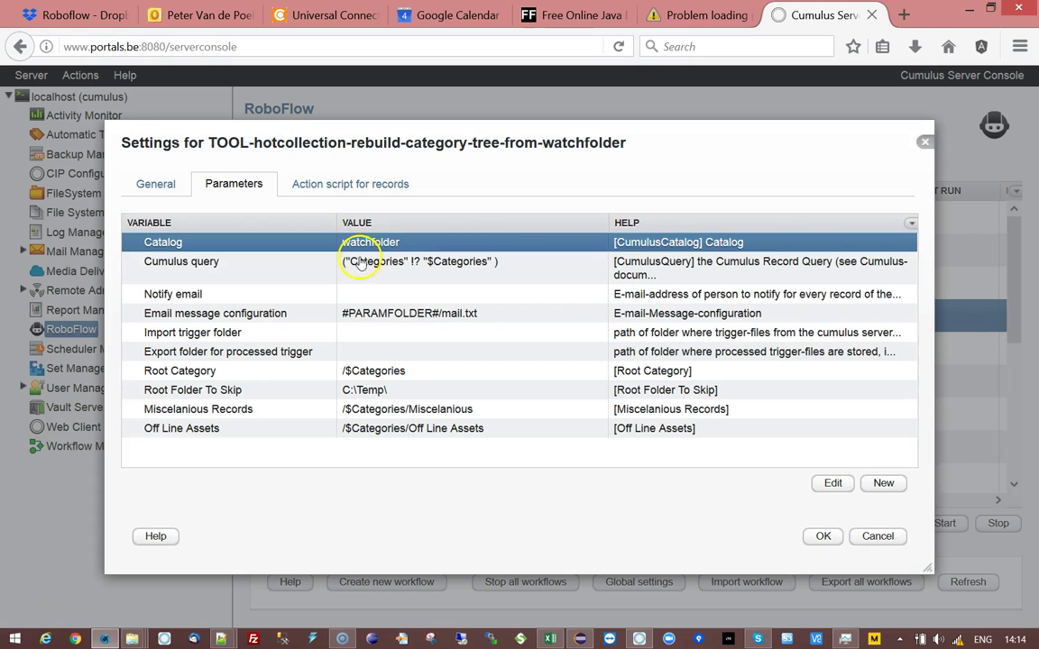
{"action": "left_click", "coordinate": [356, 264]}
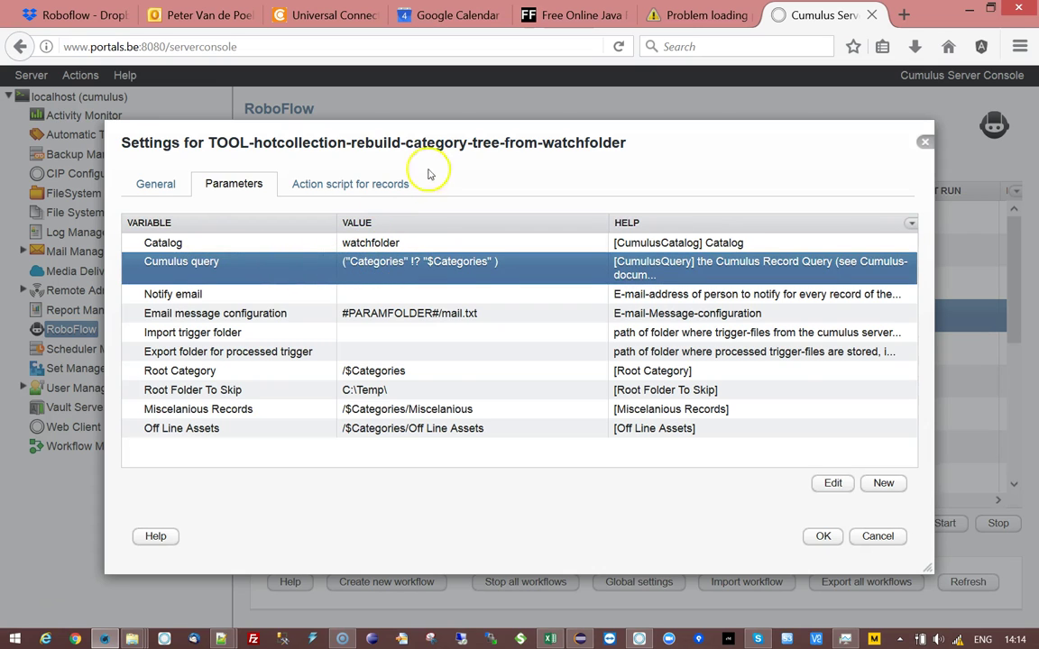
{"action": "left_click", "coordinate": [165, 187]}
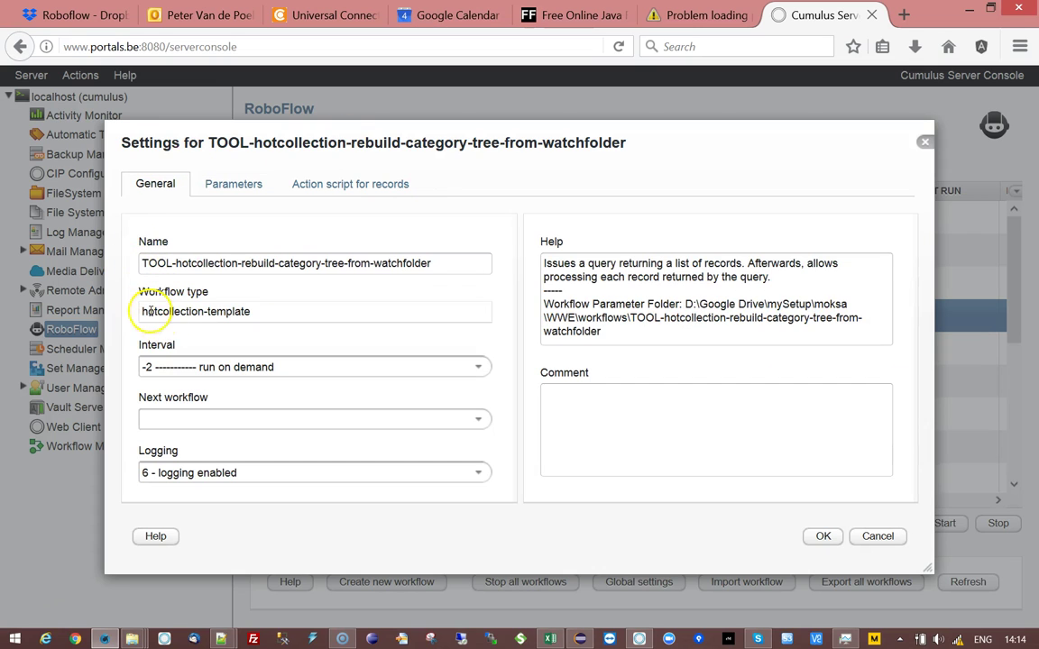
{"action": "left_click", "coordinate": [232, 186]}
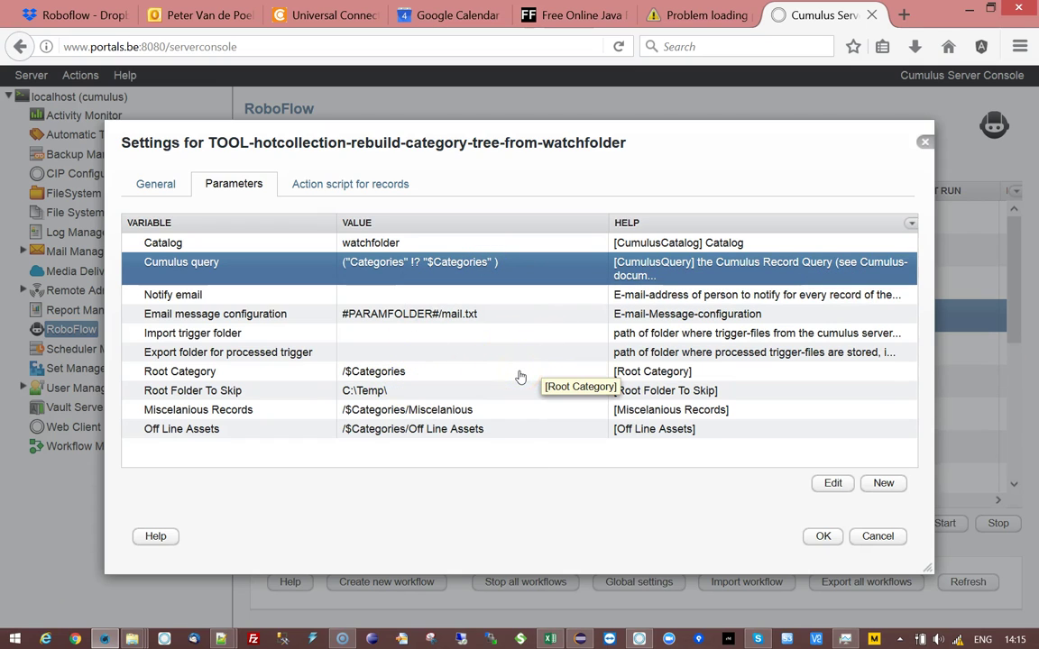
{"action": "left_click", "coordinate": [367, 372]}
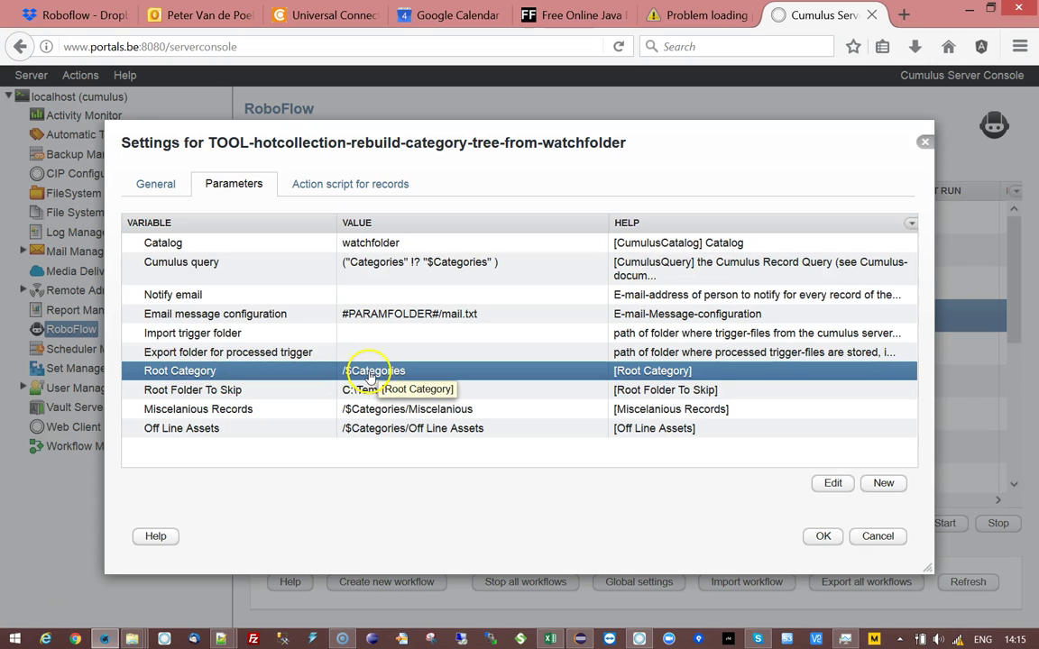
{"action": "left_click_drag", "start_coordinate": [487, 121], "coordinate": [519, 84]}
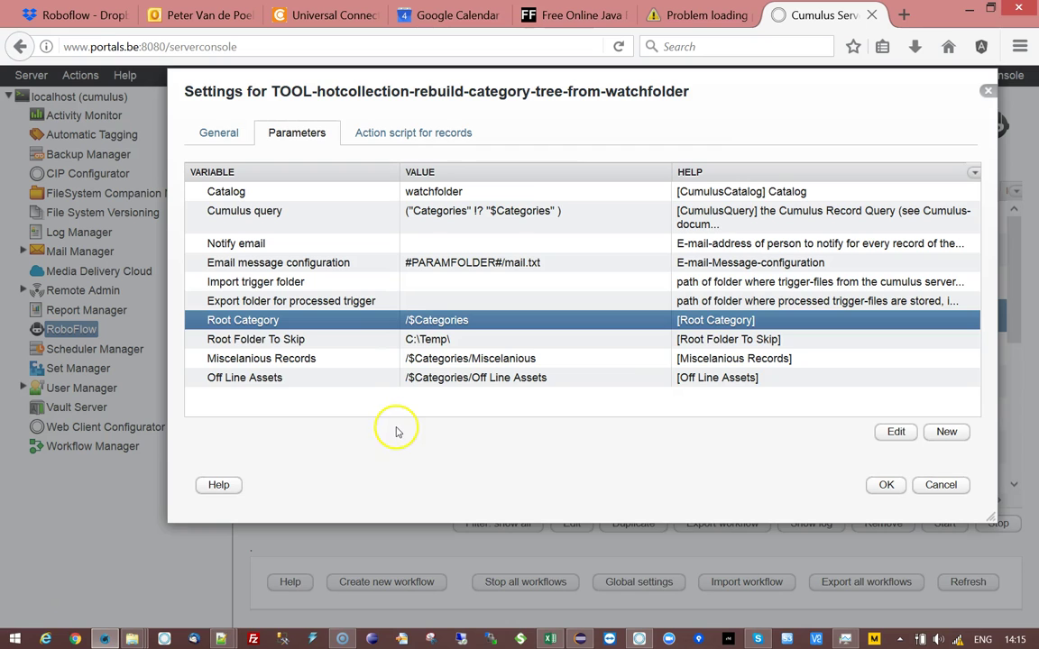
- Change Root Folder To Skip from C:\Temp\ to D:\Temp\
{"action": "left_click", "coordinate": [210, 341]}
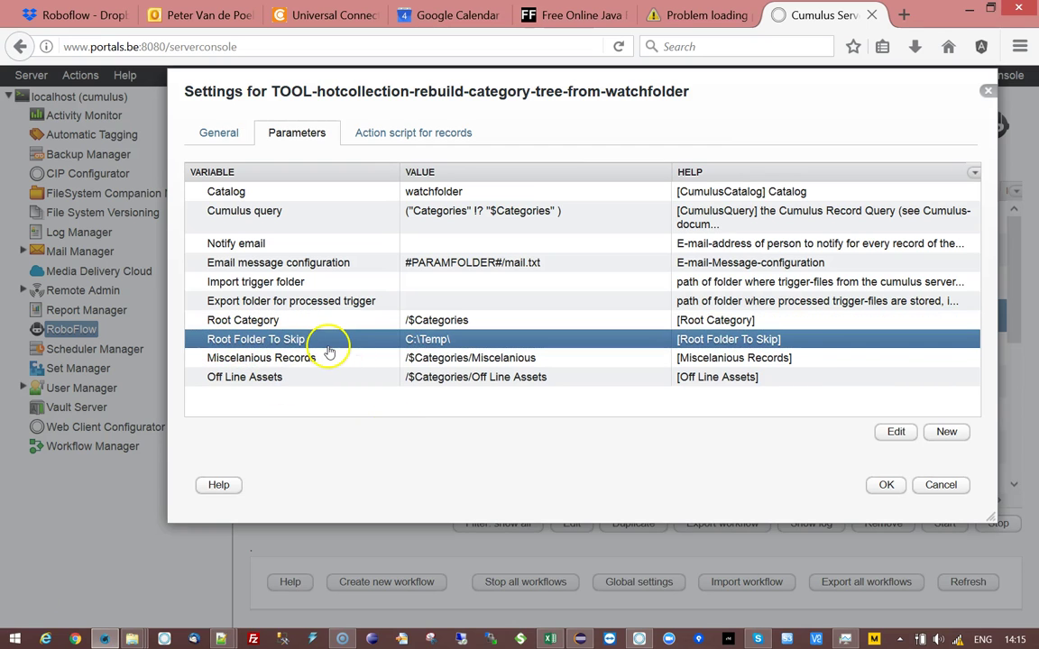
{"action": "double_click", "coordinate": [397, 341]}
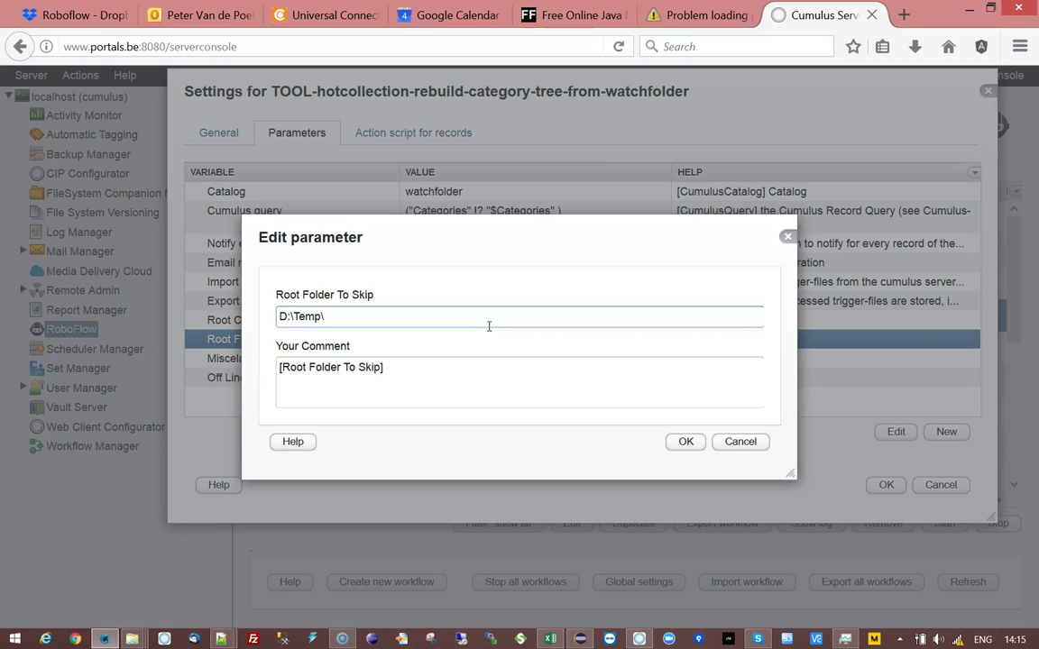
{"action": "left_click", "coordinate": [285, 318]}
{"action": "left_click_drag", "start_coordinate": [283, 317], "coordinate": [337, 317]}
{"action": "left_click", "coordinate": [686, 441]}
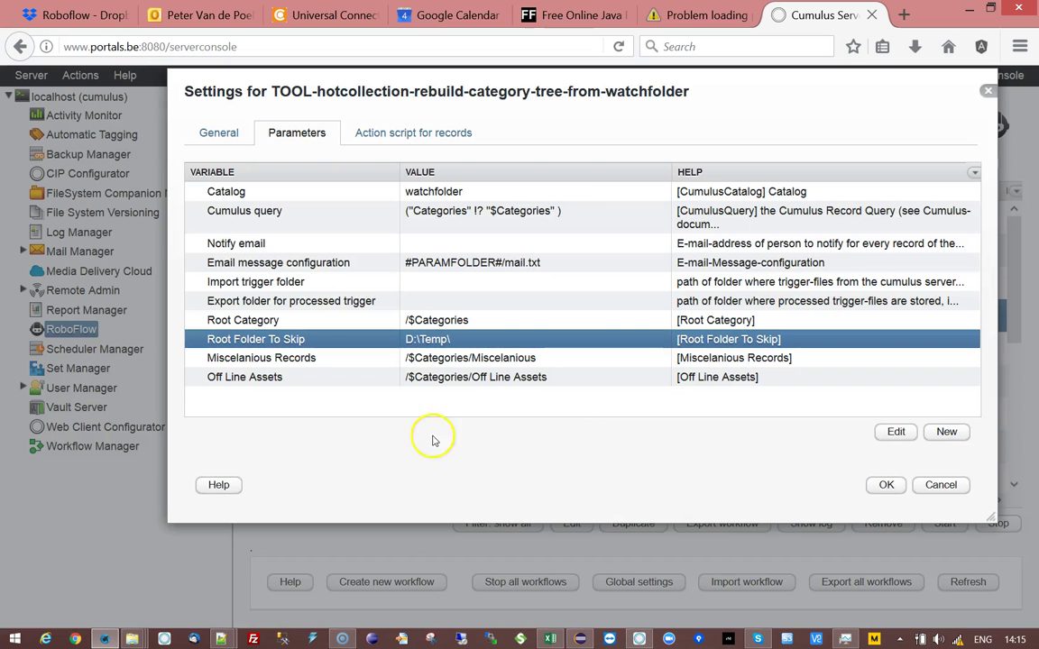
- Review the Miscelanious Records and Off Line Assets parameters
{"action": "left_click", "coordinate": [247, 359]}
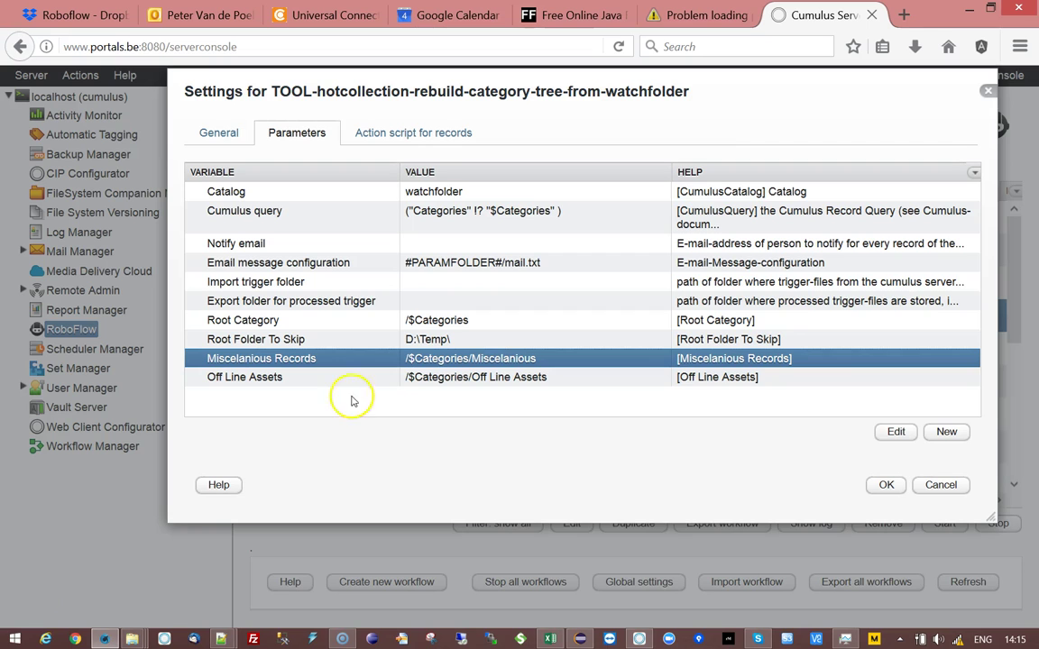
{"action": "left_click", "coordinate": [379, 378]}
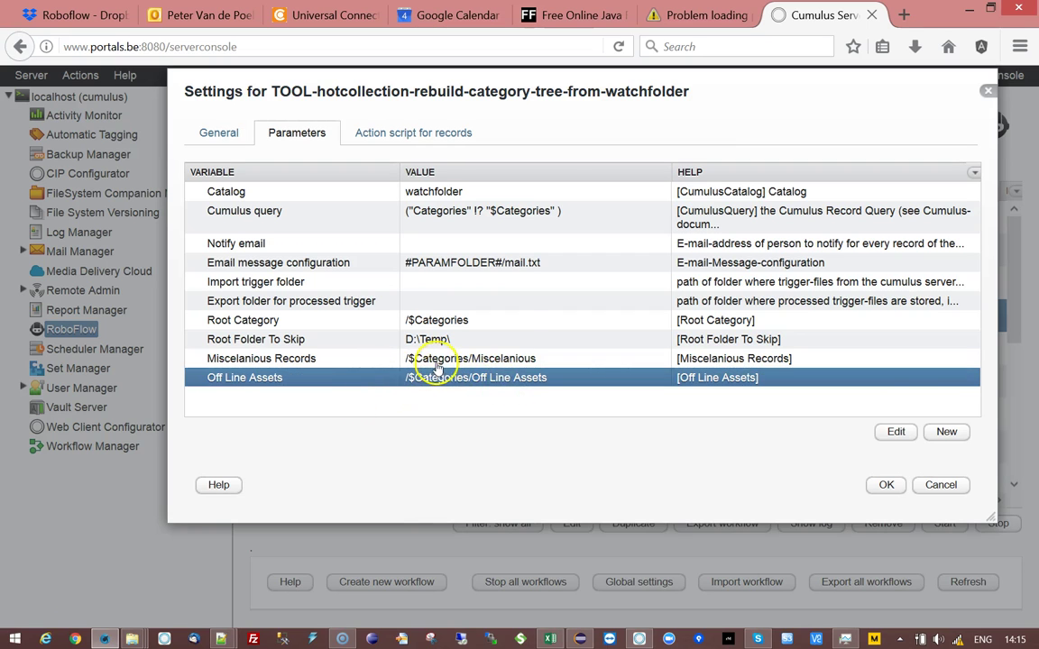
{"action": "left_click", "coordinate": [438, 360]}
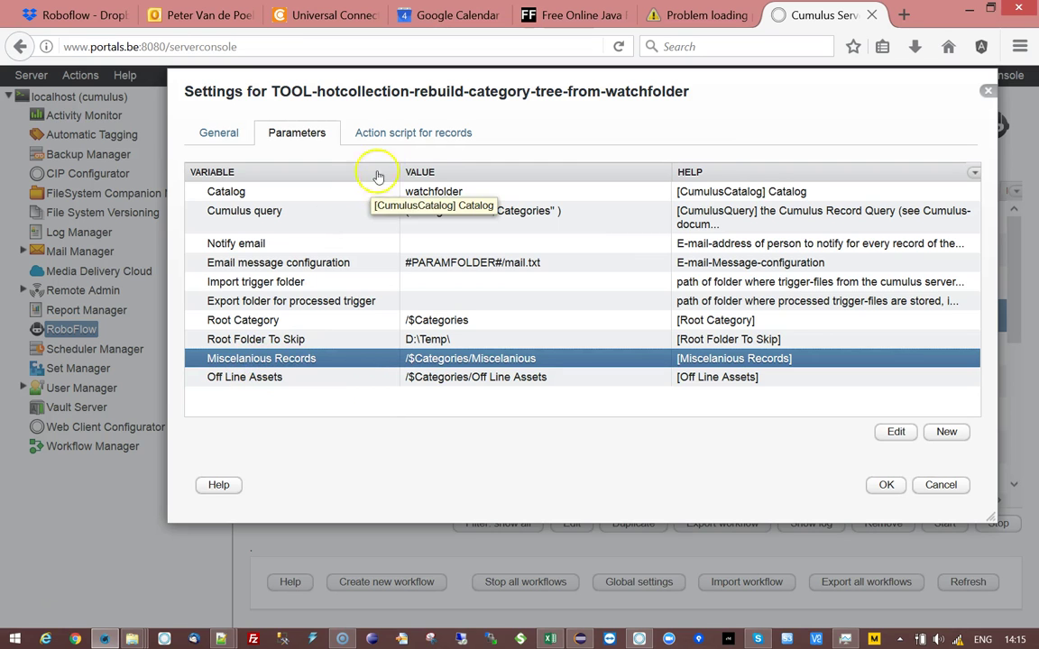
{"action": "left_click", "coordinate": [380, 141]}
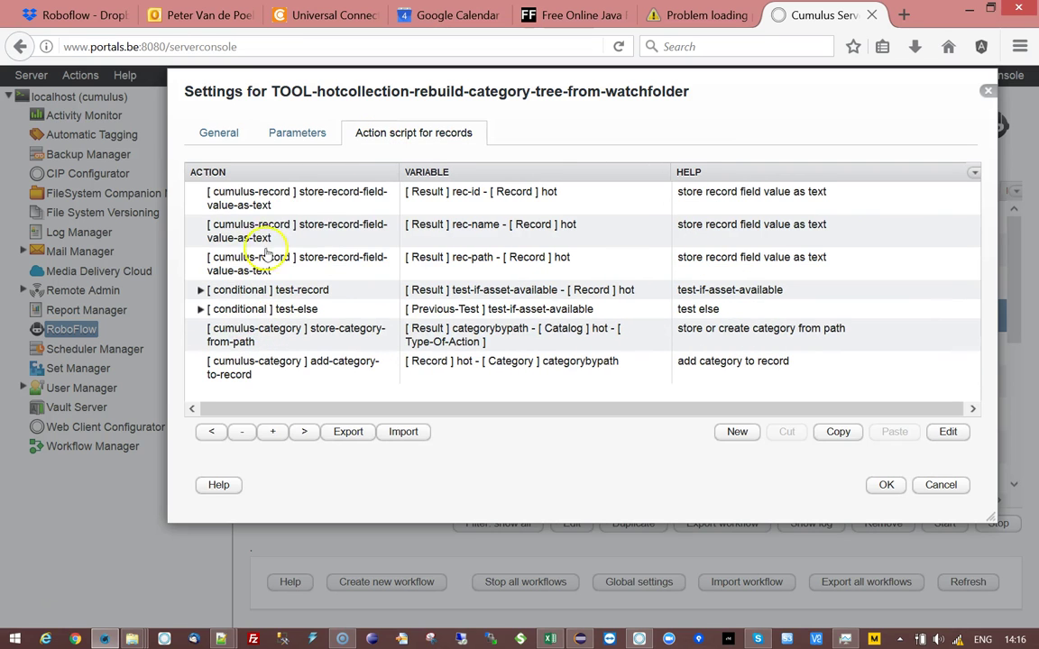
{"action": "left_click", "coordinate": [274, 199]}
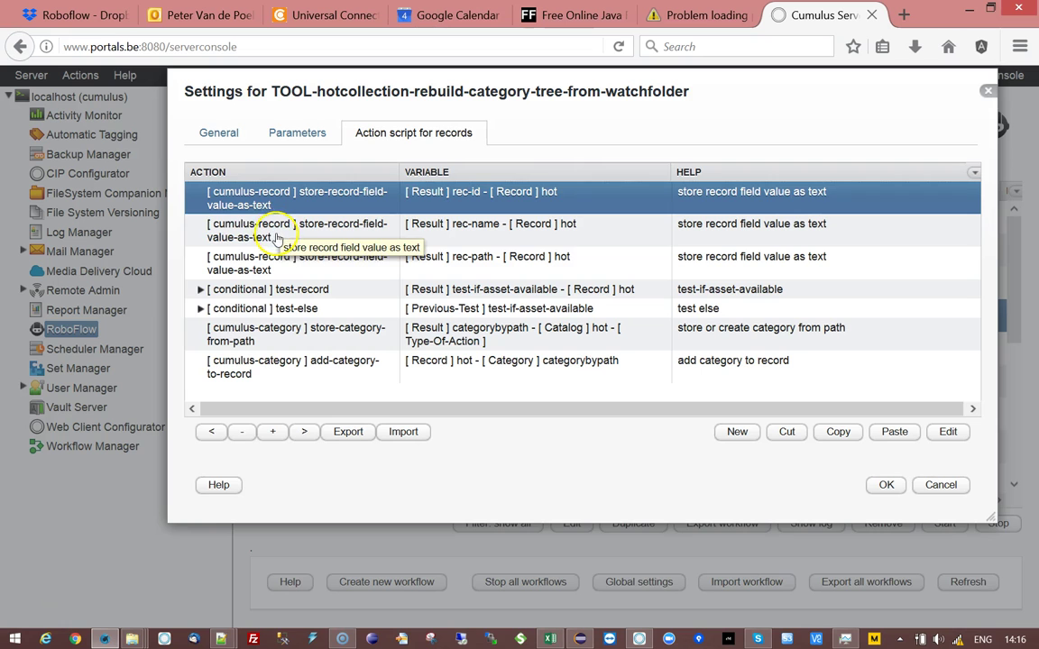
{"action": "left_click", "coordinate": [277, 239]}
{"action": "left_click", "coordinate": [266, 262]}
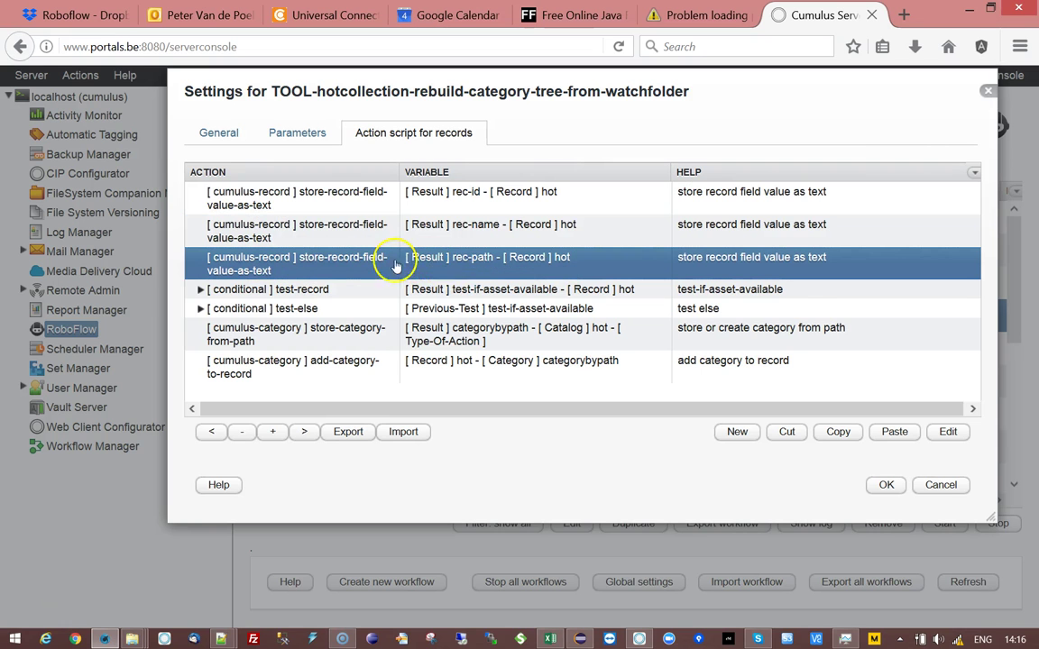
{"action": "double_click", "coordinate": [327, 260]}
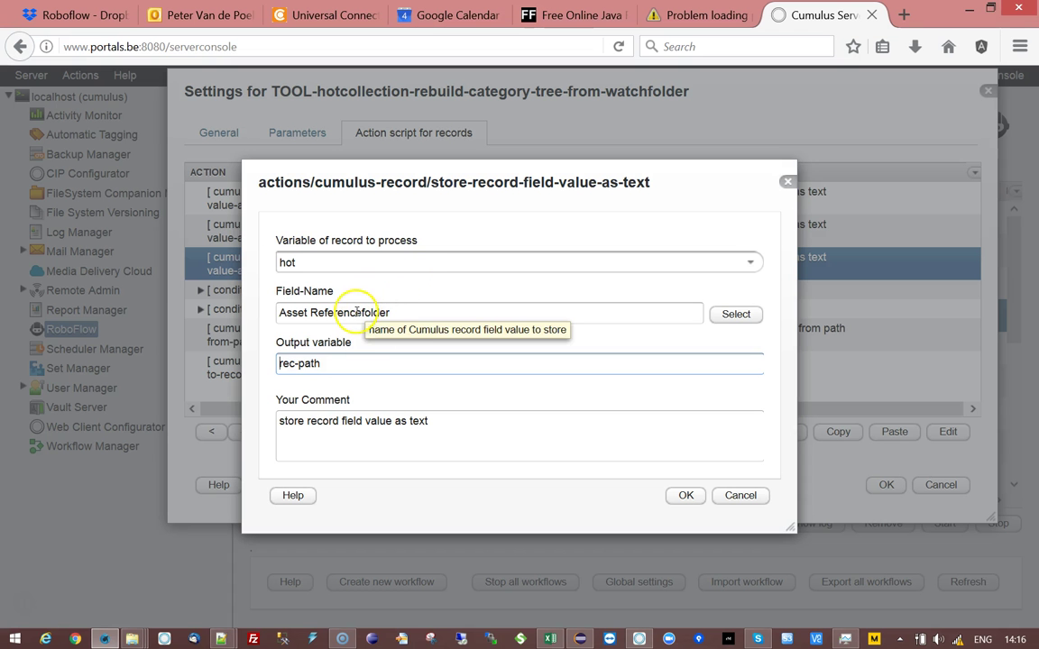
{"action": "left_click", "coordinate": [741, 494]}
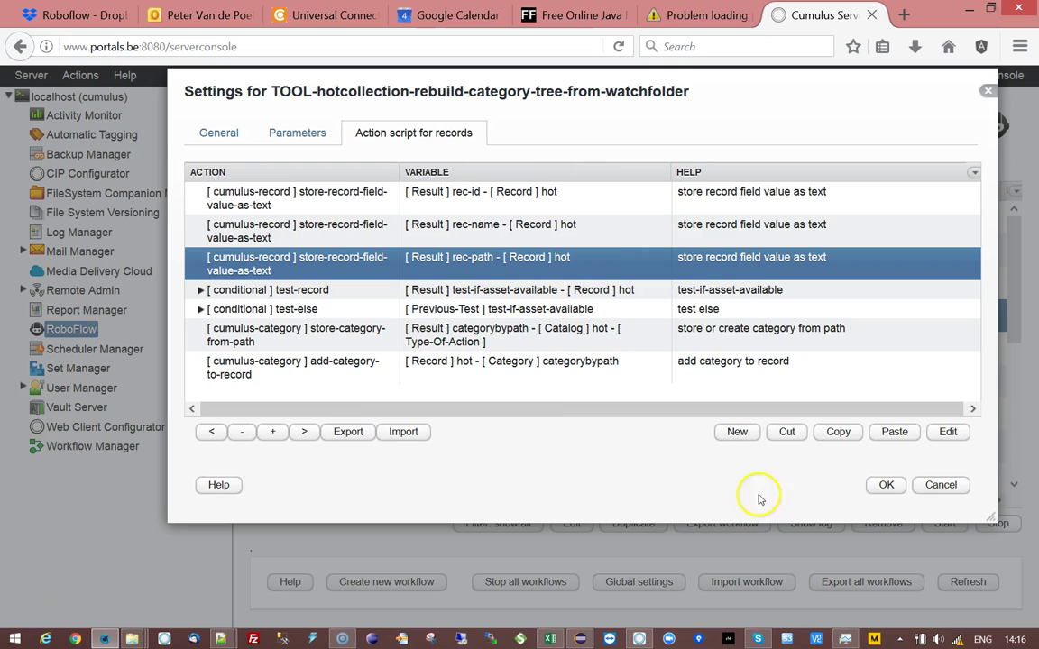
{"action": "left_click", "coordinate": [290, 293]}
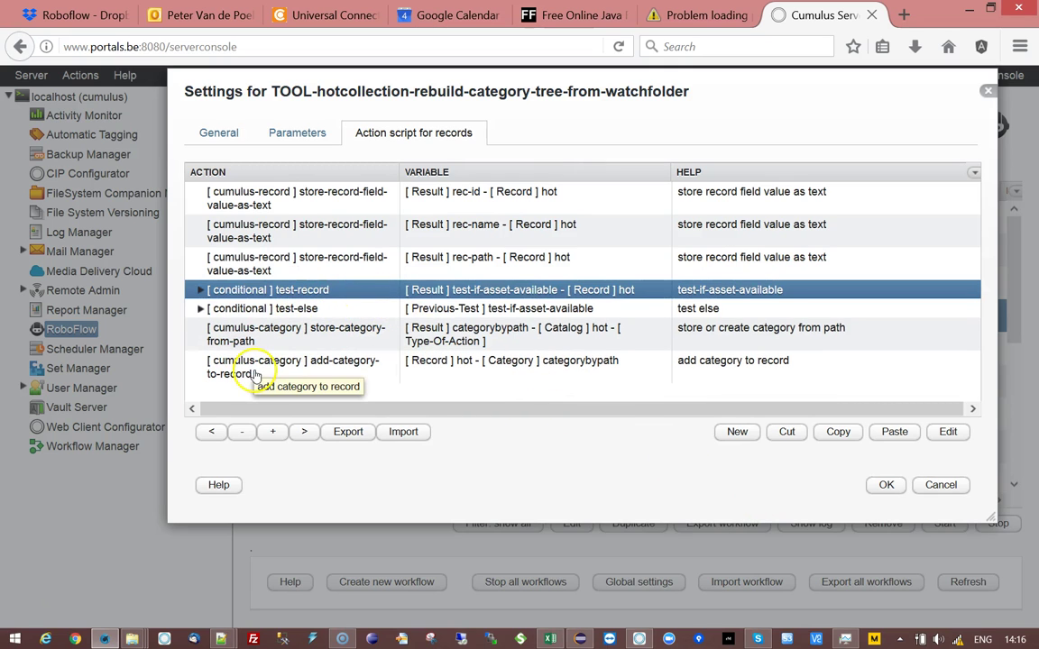
{"action": "left_click", "coordinate": [232, 310]}
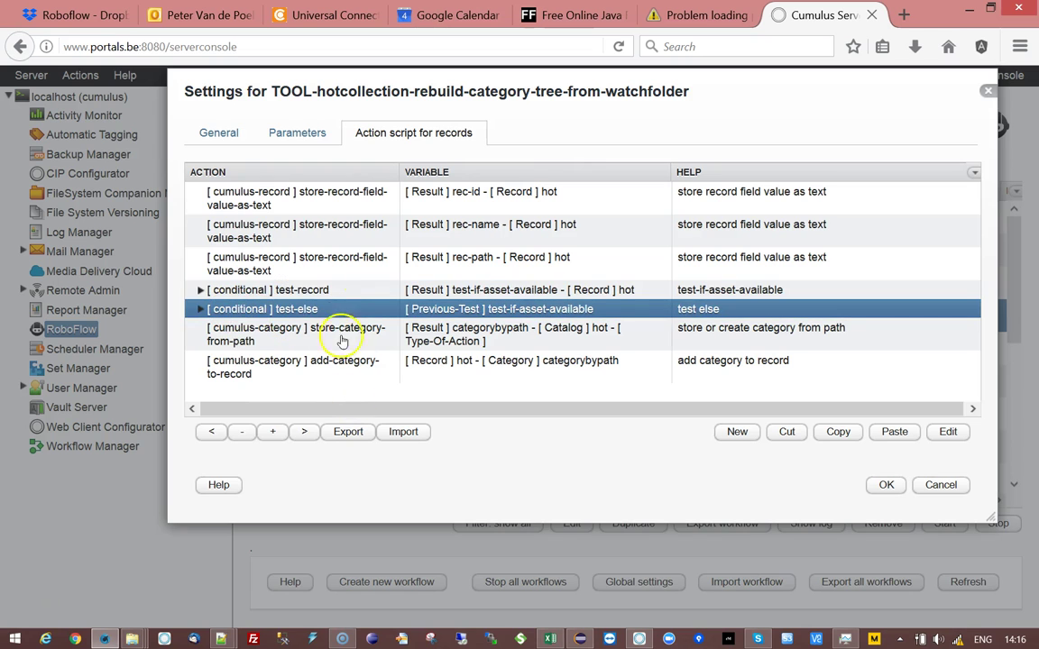
{"action": "left_click", "coordinate": [298, 135]}
{"action": "left_click", "coordinate": [244, 381]}
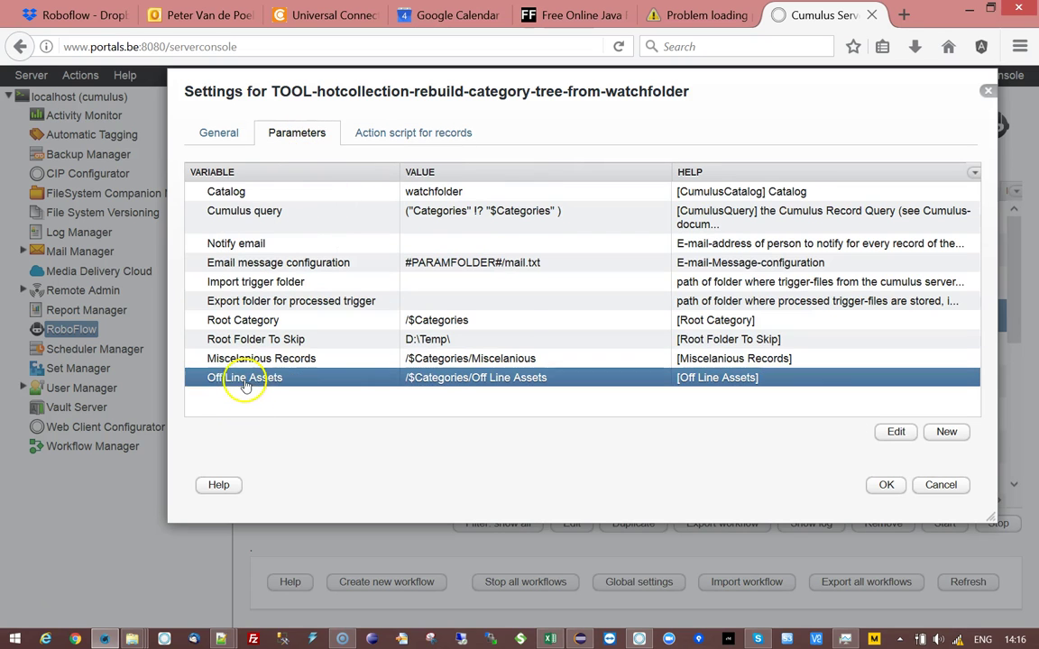
{"action": "left_click", "coordinate": [359, 132]}
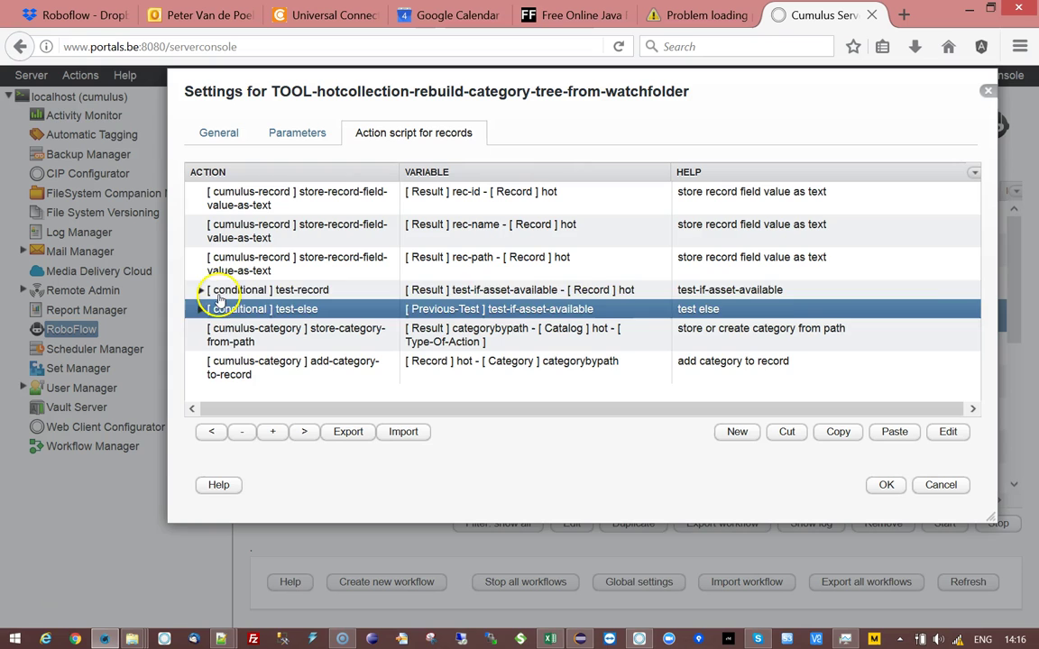
- Expand the [conditional] test-record row and inspect its test-text and test-else branches
{"action": "left_click", "coordinate": [219, 294]}
{"action": "left_click", "coordinate": [201, 291]}
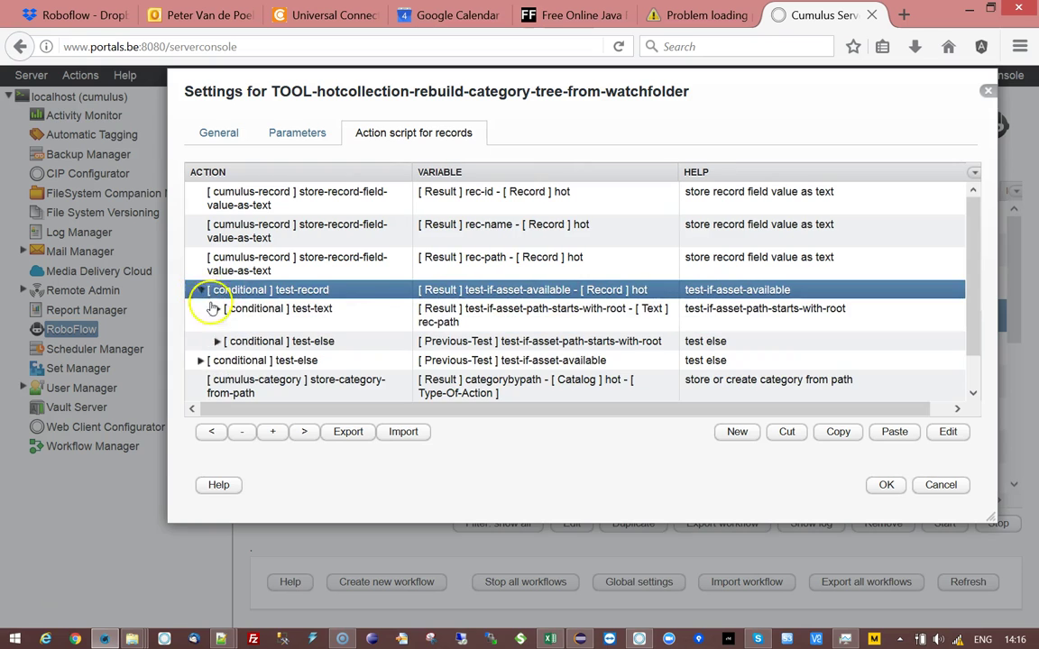
{"action": "left_click", "coordinate": [317, 314]}
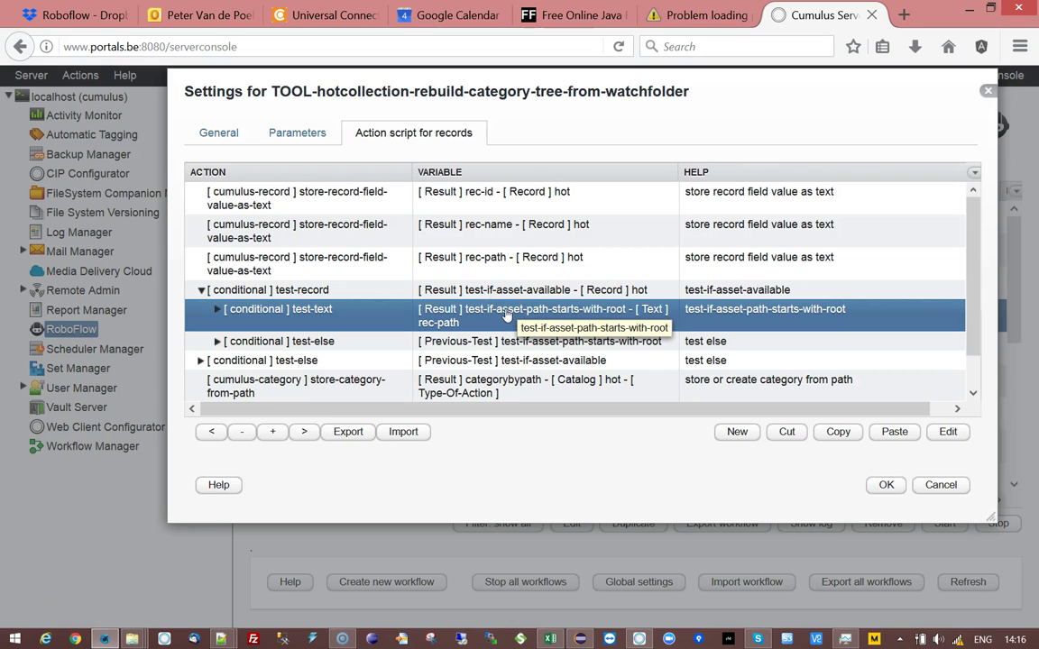
{"action": "left_click", "coordinate": [337, 344]}
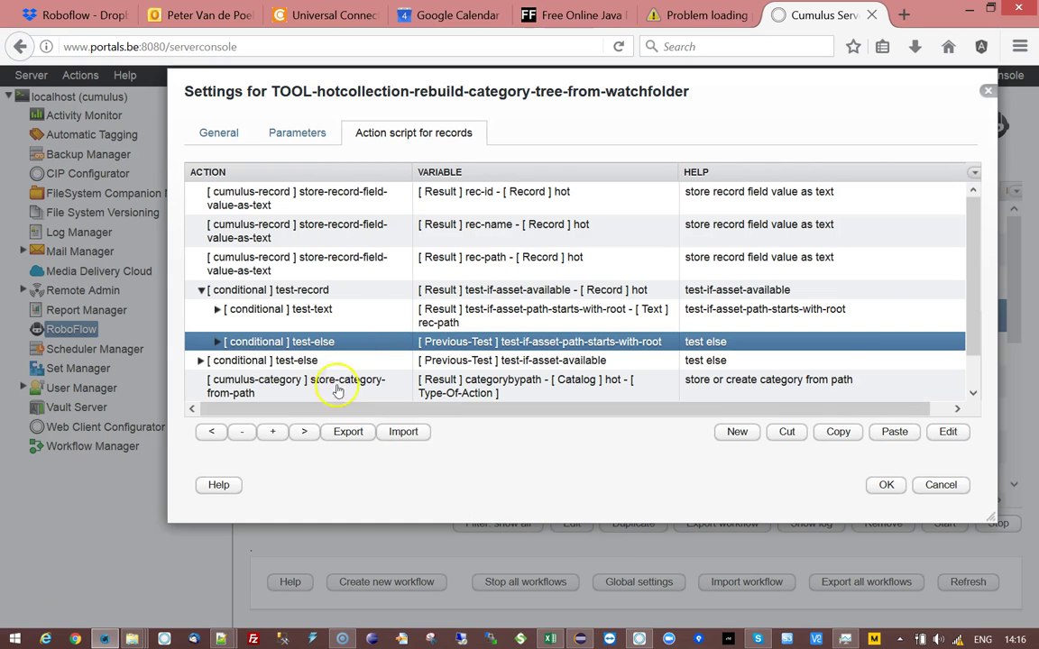
- Expand test-text and review both replace-in-text steps without changes
{"action": "left_click", "coordinate": [329, 318]}
{"action": "left_click", "coordinate": [217, 313]}
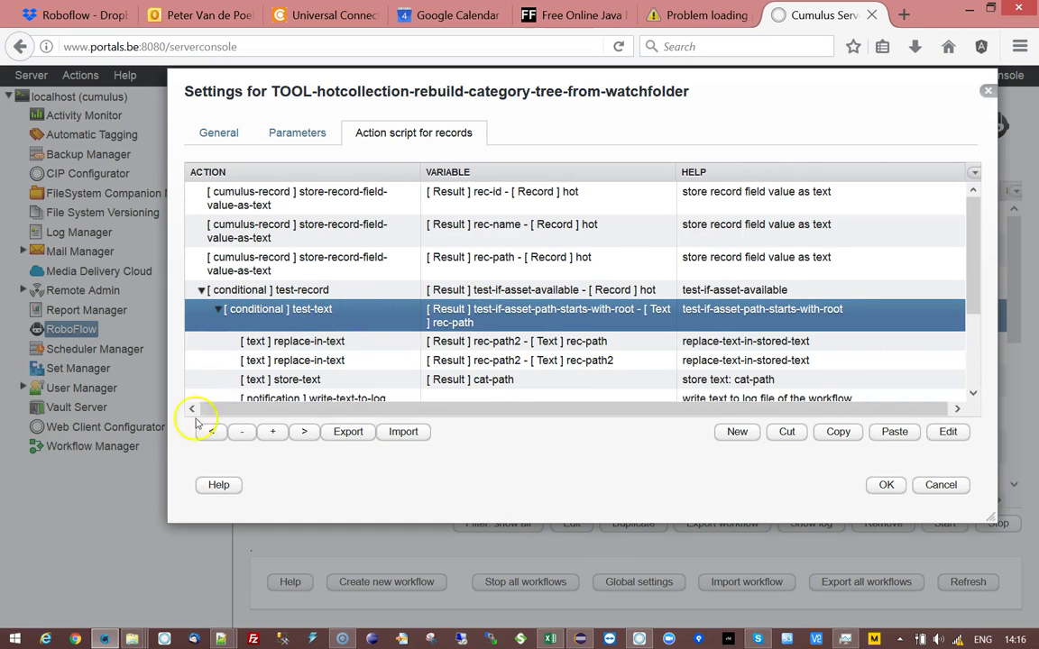
{"action": "double_click", "coordinate": [330, 344]}
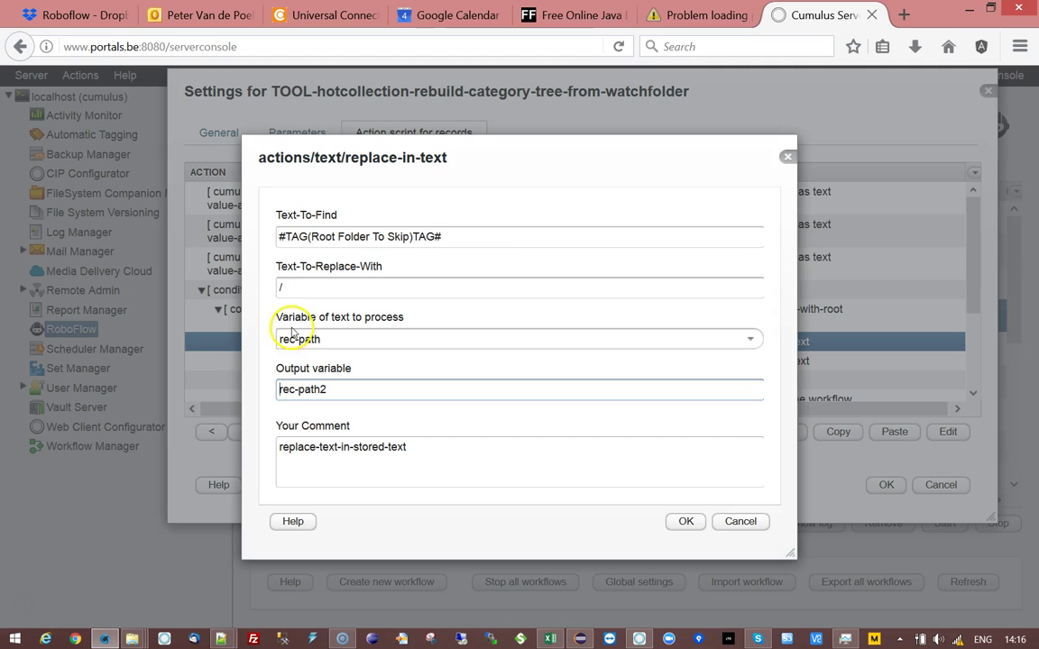
{"action": "left_click", "coordinate": [741, 521]}
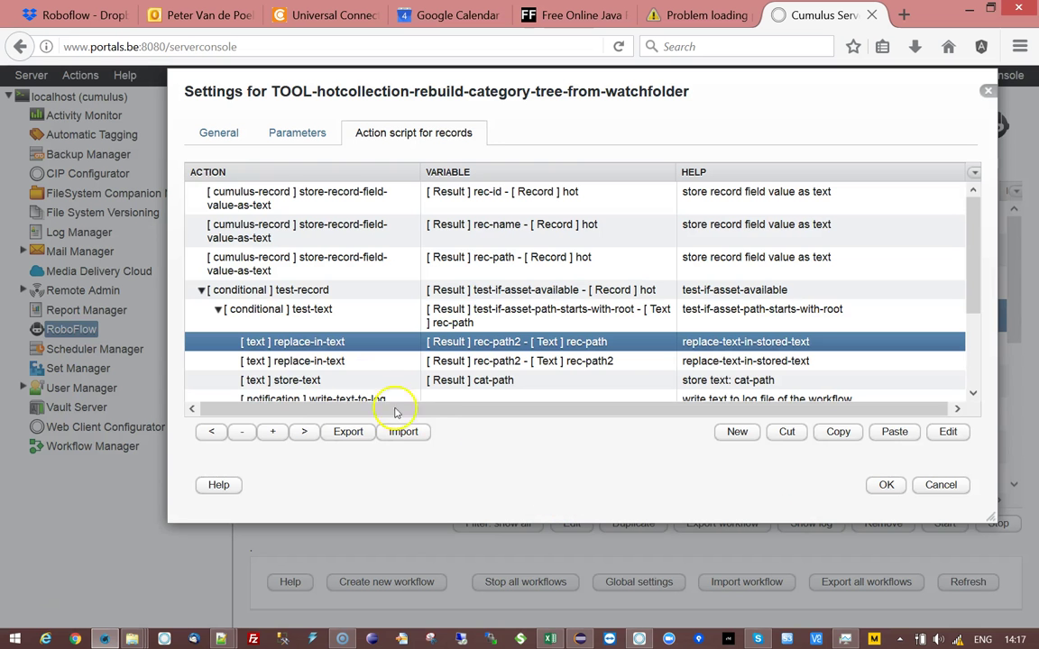
{"action": "double_click", "coordinate": [307, 360]}
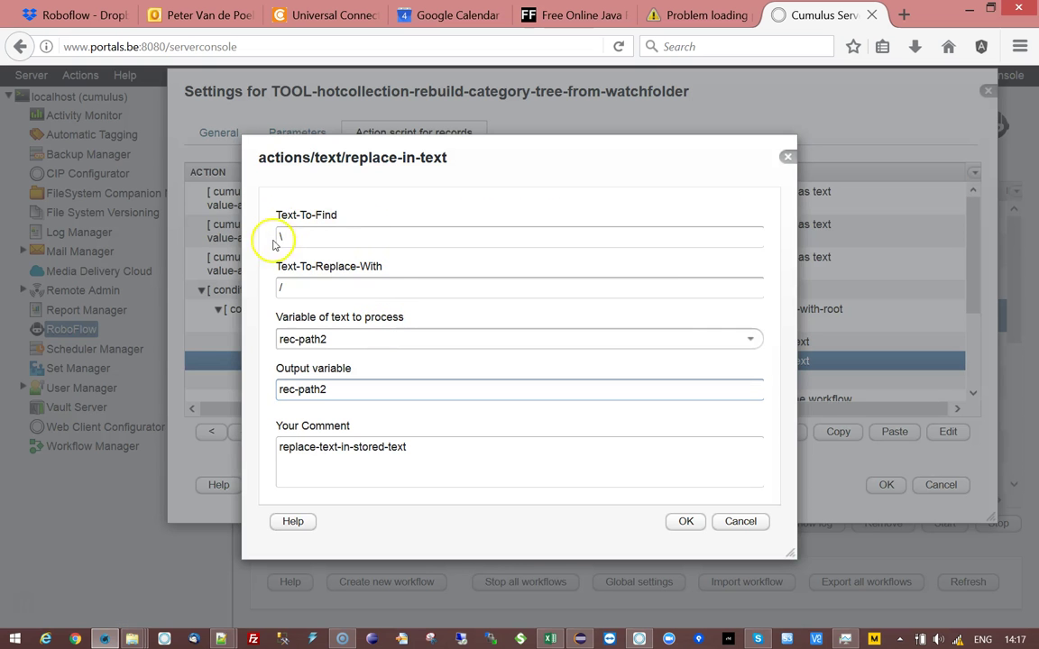
{"action": "left_click", "coordinate": [745, 523]}
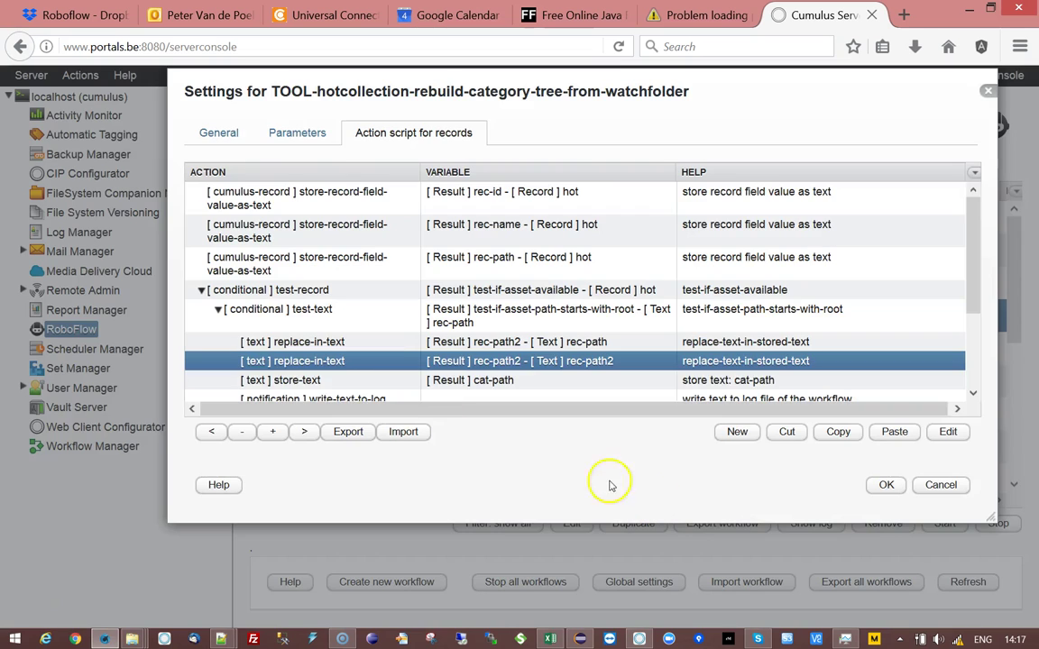
- Review the store-text and write-text-to-log steps, then collapse the test conditions
{"action": "left_click", "coordinate": [320, 383]}
{"action": "scroll", "coordinate": [460, 307], "scroll_direction": "down", "scroll_amount": 1}
{"action": "scroll", "coordinate": [460, 306], "scroll_direction": "down", "scroll_amount": 2}
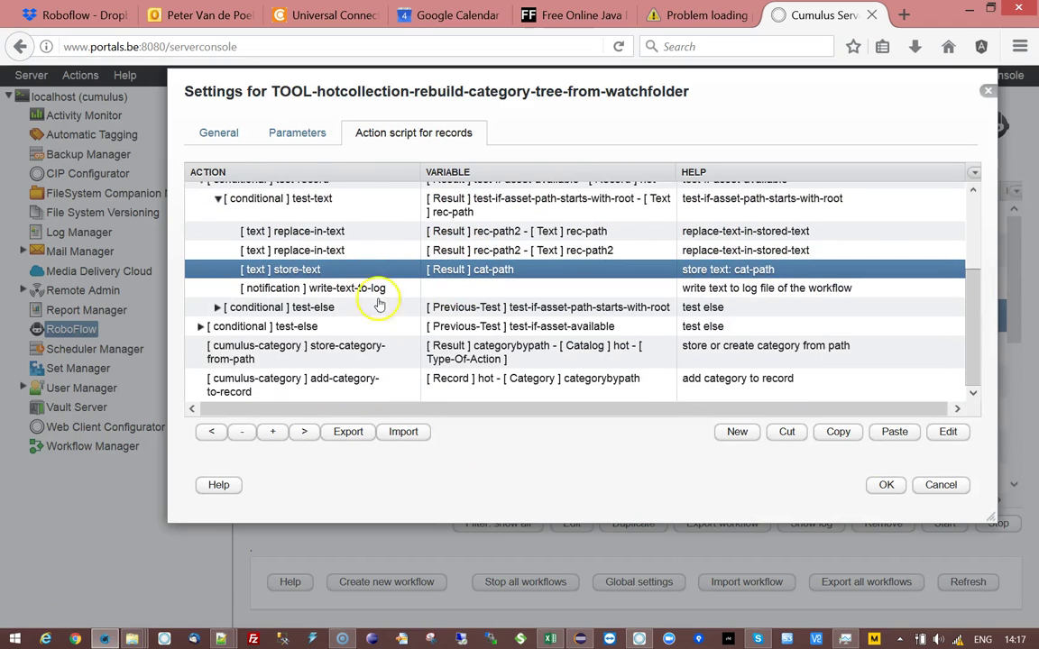
{"action": "double_click", "coordinate": [354, 271]}
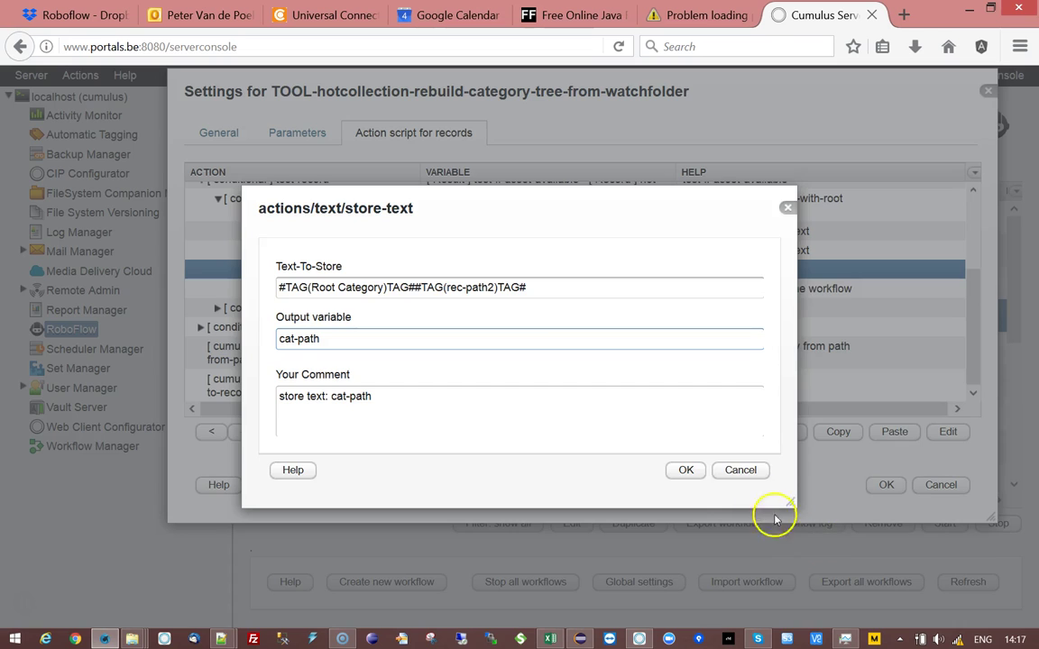
{"action": "left_click", "coordinate": [742, 470]}
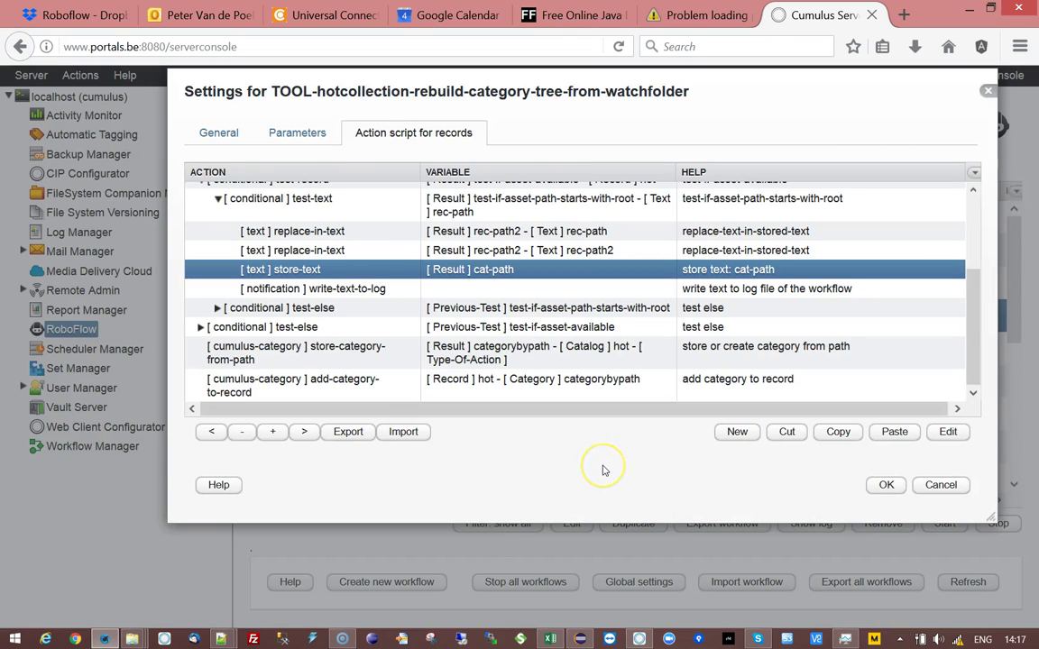
{"action": "left_click", "coordinate": [359, 291]}
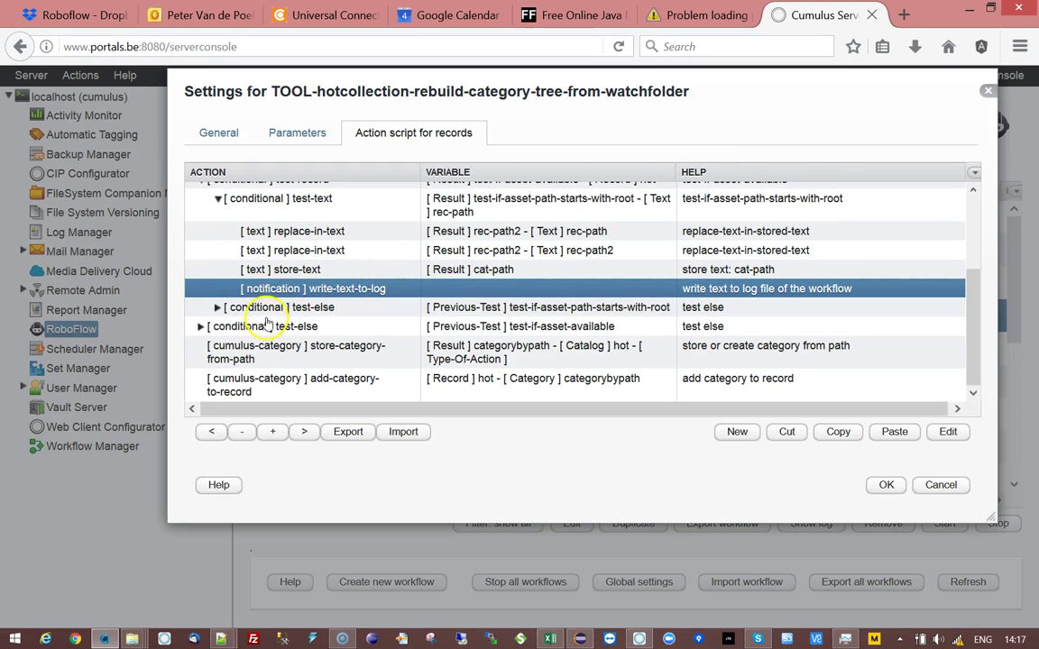
{"action": "scroll", "coordinate": [307, 291], "scroll_direction": "up", "scroll_amount": 3}
{"action": "left_click", "coordinate": [217, 278]}
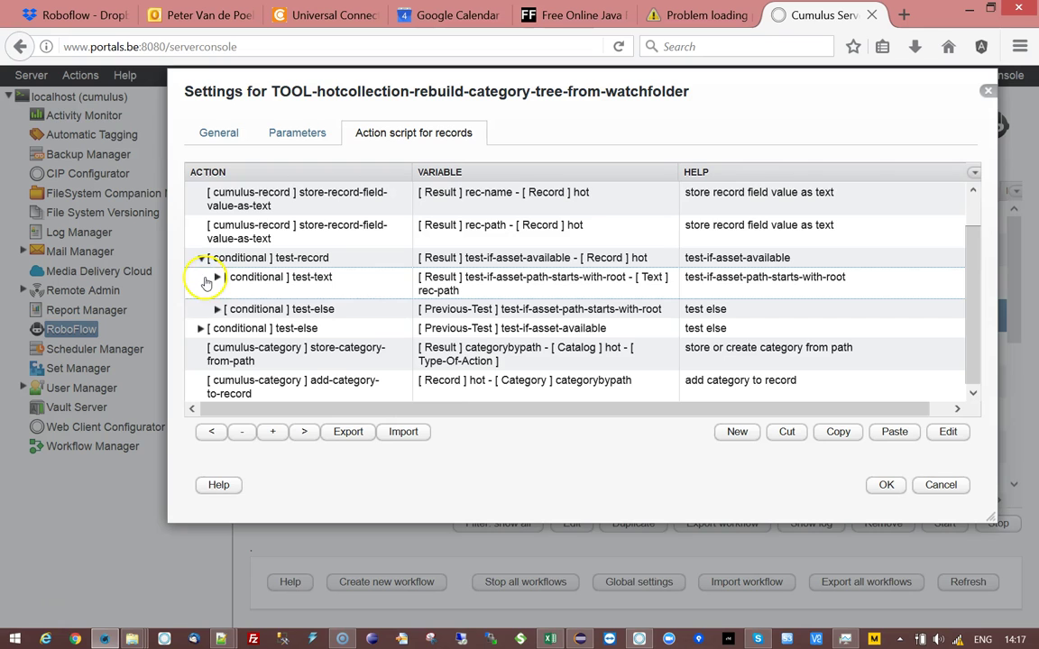
{"action": "left_click", "coordinate": [201, 258]}
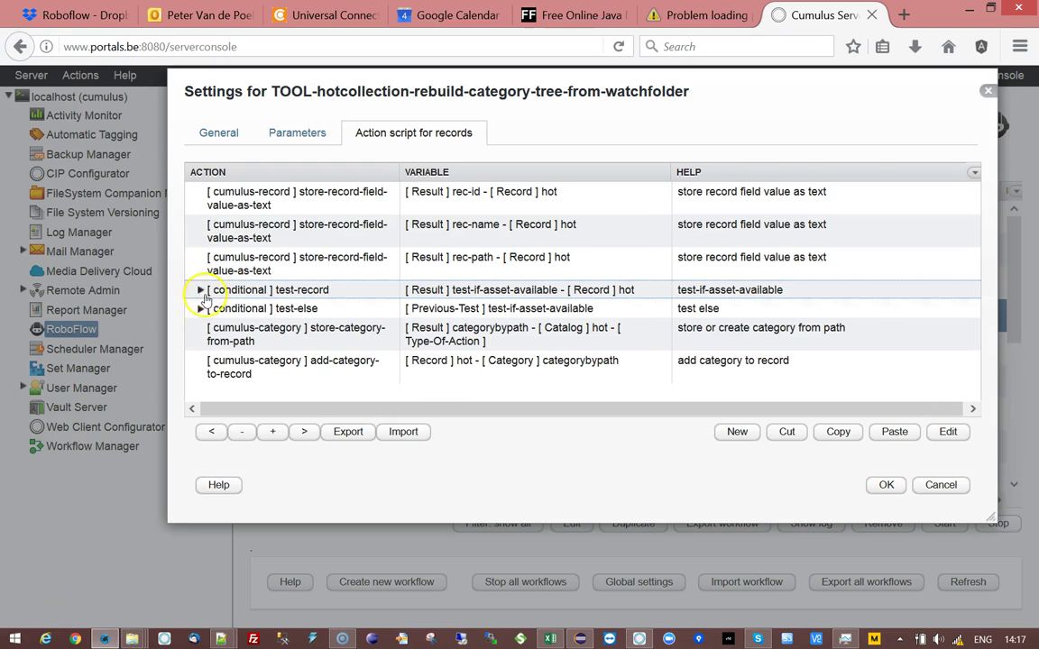
- Review the store-category-from-path and add-category-to-record settings without changes
{"action": "left_click", "coordinate": [262, 339]}
{"action": "double_click", "coordinate": [444, 344]}
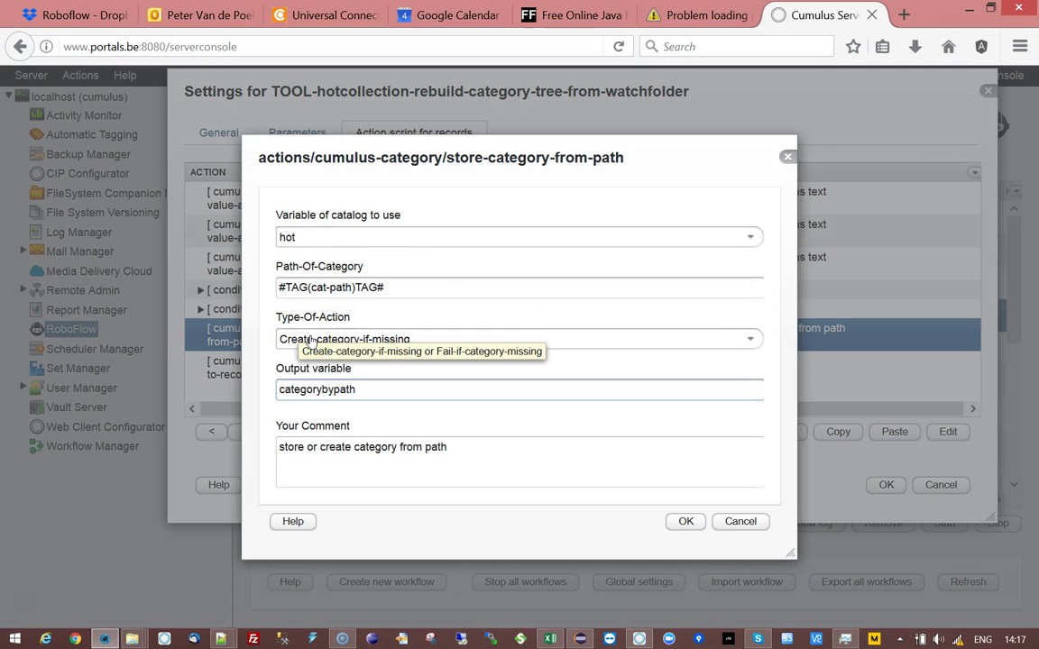
{"action": "left_click", "coordinate": [737, 523]}
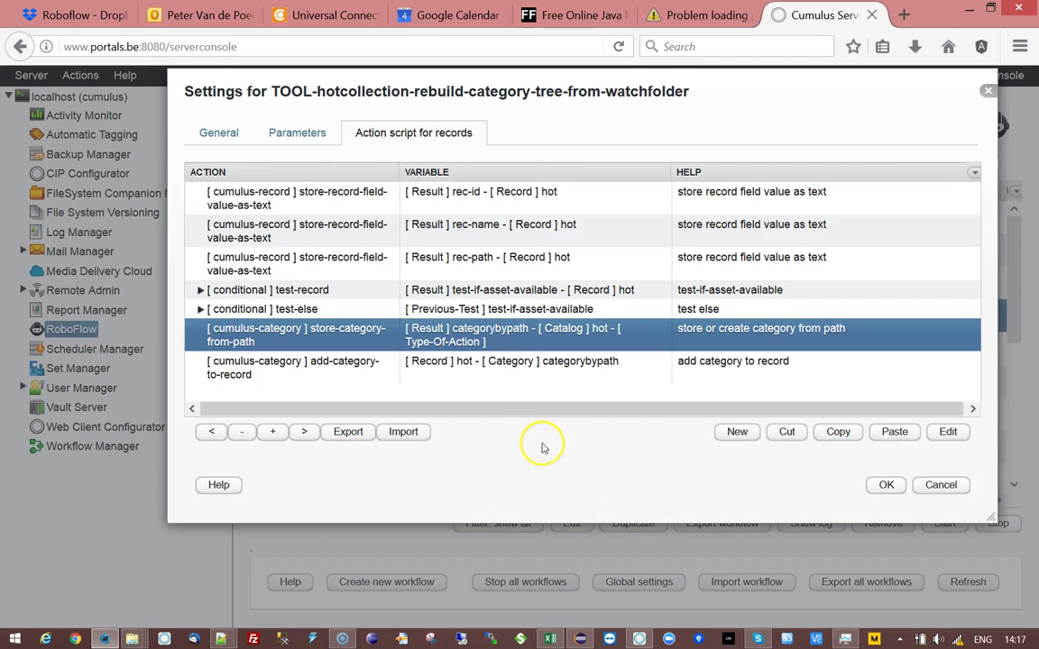
{"action": "double_click", "coordinate": [366, 363]}
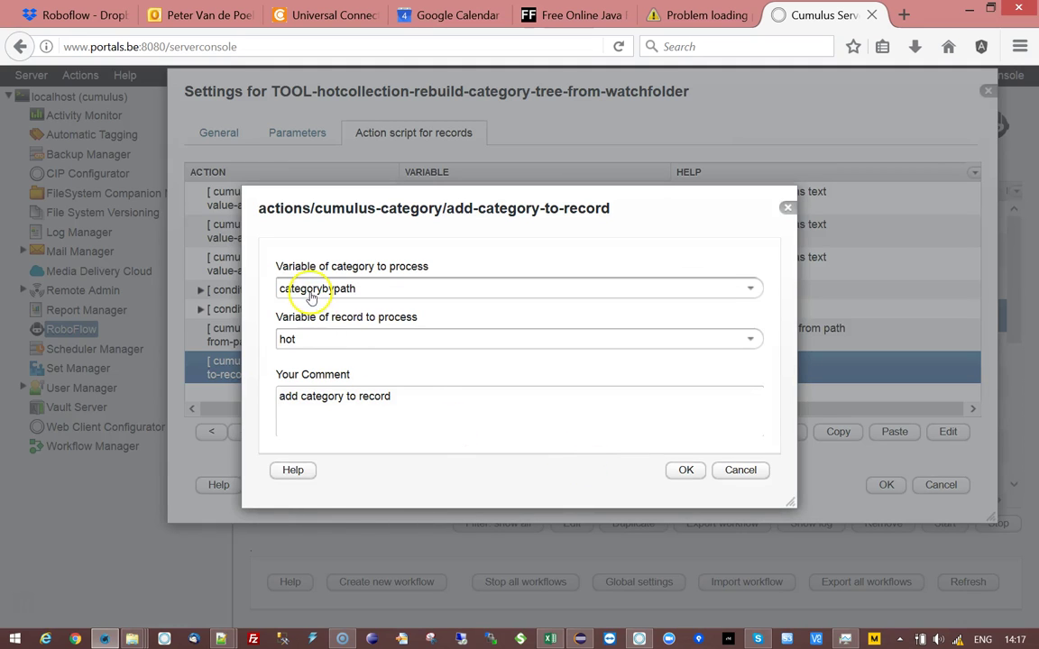
{"action": "left_click", "coordinate": [741, 471]}
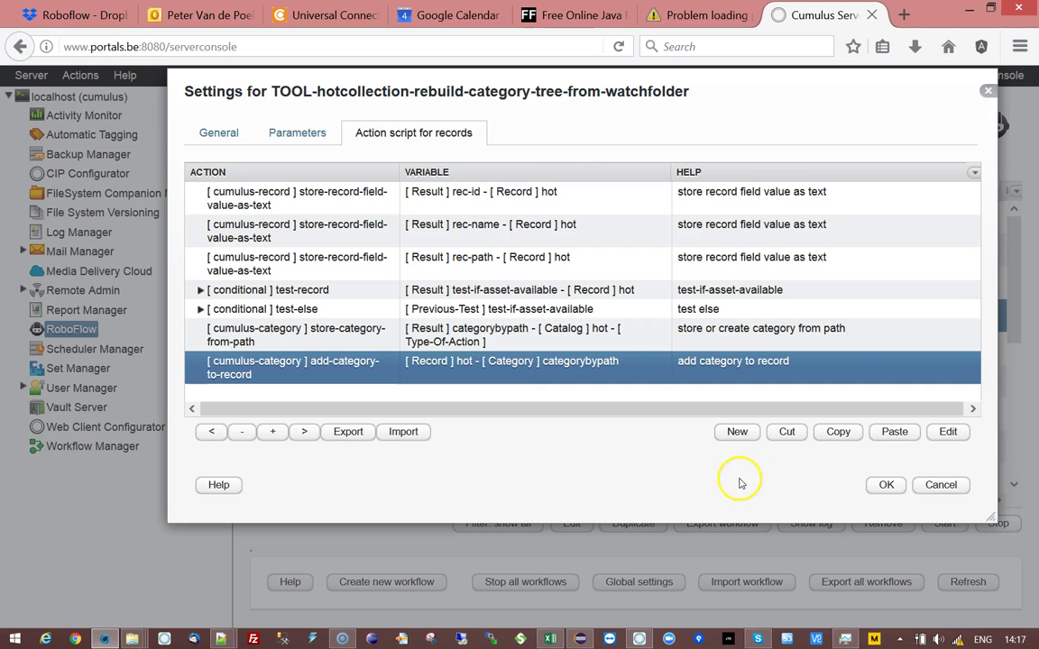
- Save the workflow settings and start TOOL-hotcollection-rebuild-category-tree-from-watchfolder
{"action": "left_click", "coordinate": [885, 485]}
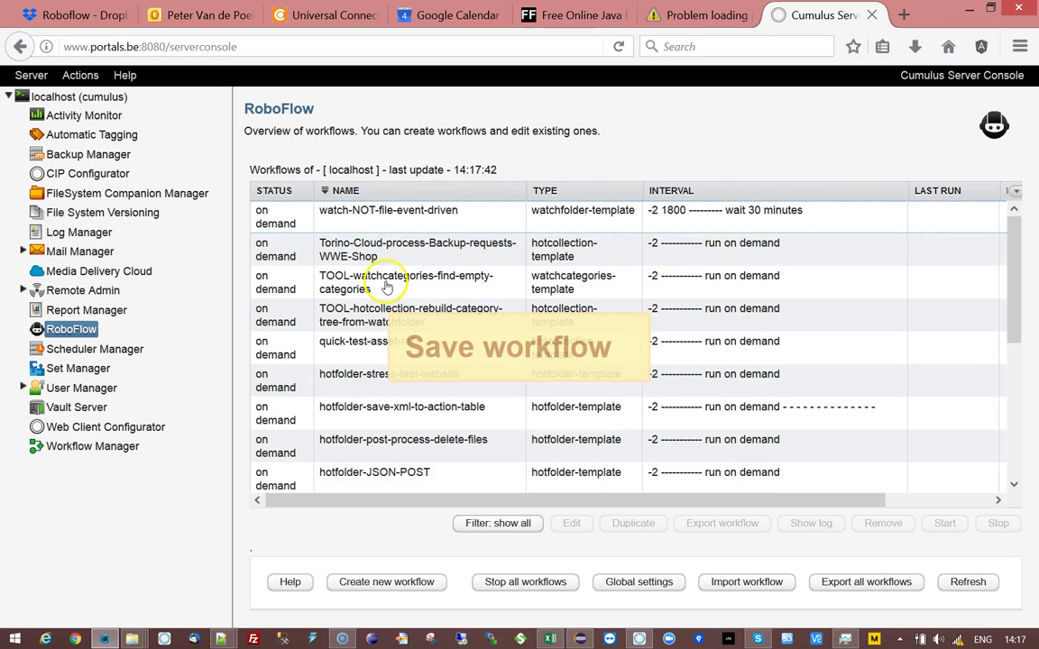
{"action": "left_click", "coordinate": [386, 287]}
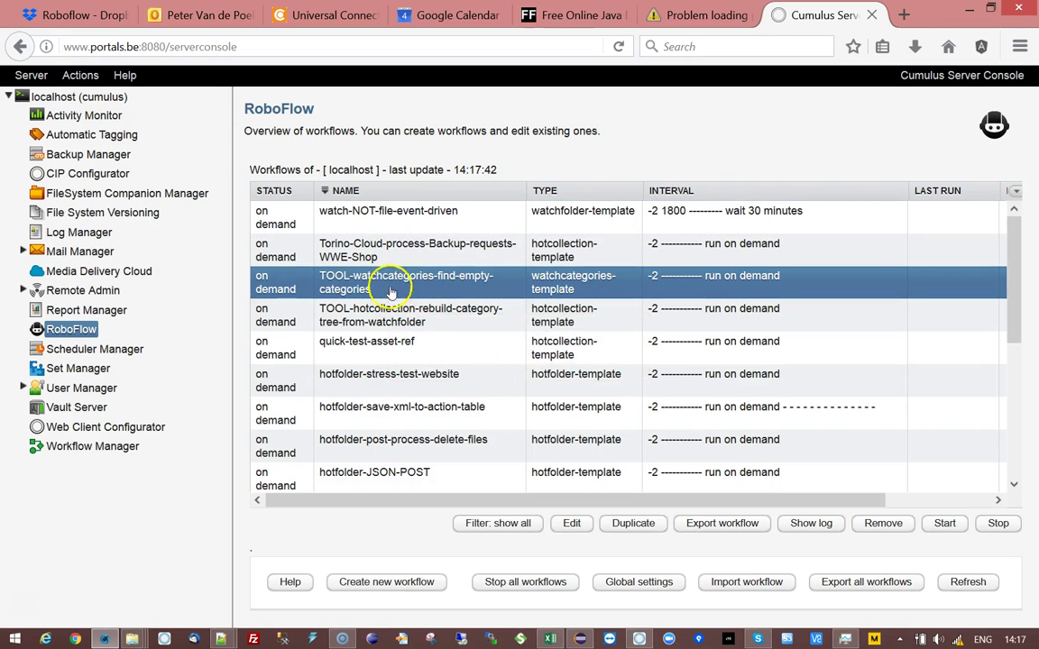
{"action": "left_click", "coordinate": [356, 250]}
{"action": "left_click", "coordinate": [375, 316]}
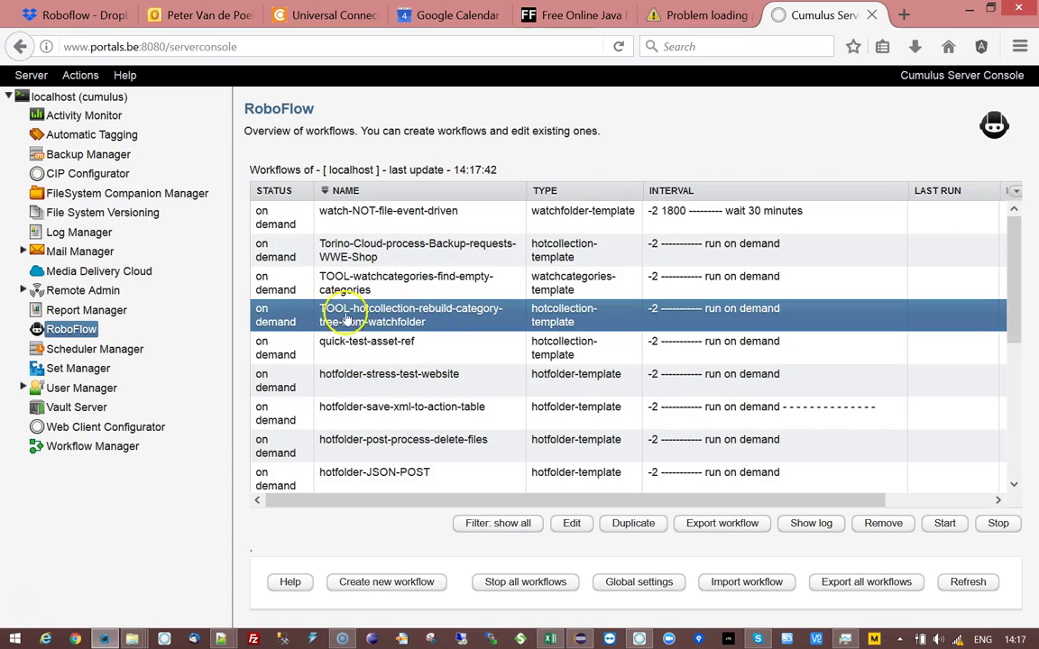
{"action": "left_click", "coordinate": [944, 525]}
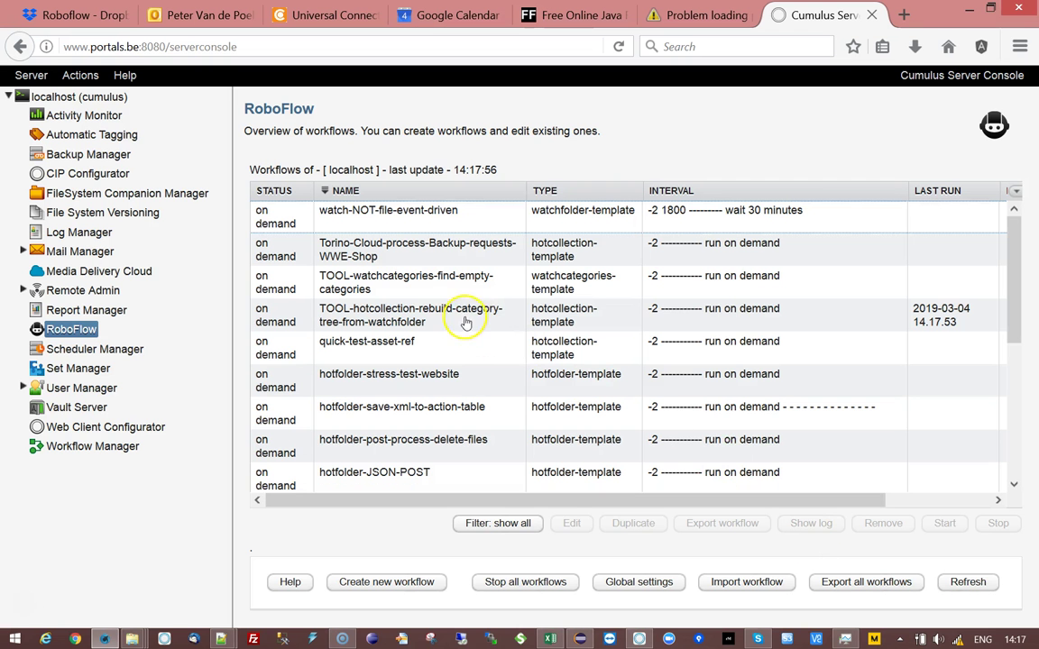
{"action": "left_click", "coordinate": [460, 320]}
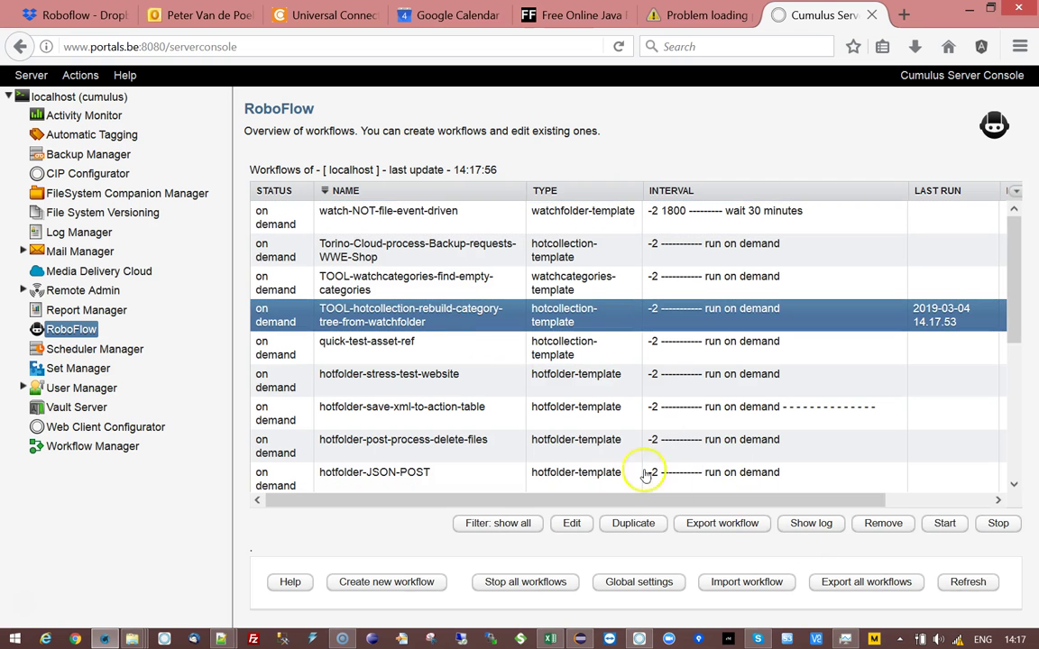
- Open the rebuild workflow's status log and check the Record 0 and new category 171 entries
{"action": "left_click", "coordinate": [811, 523]}
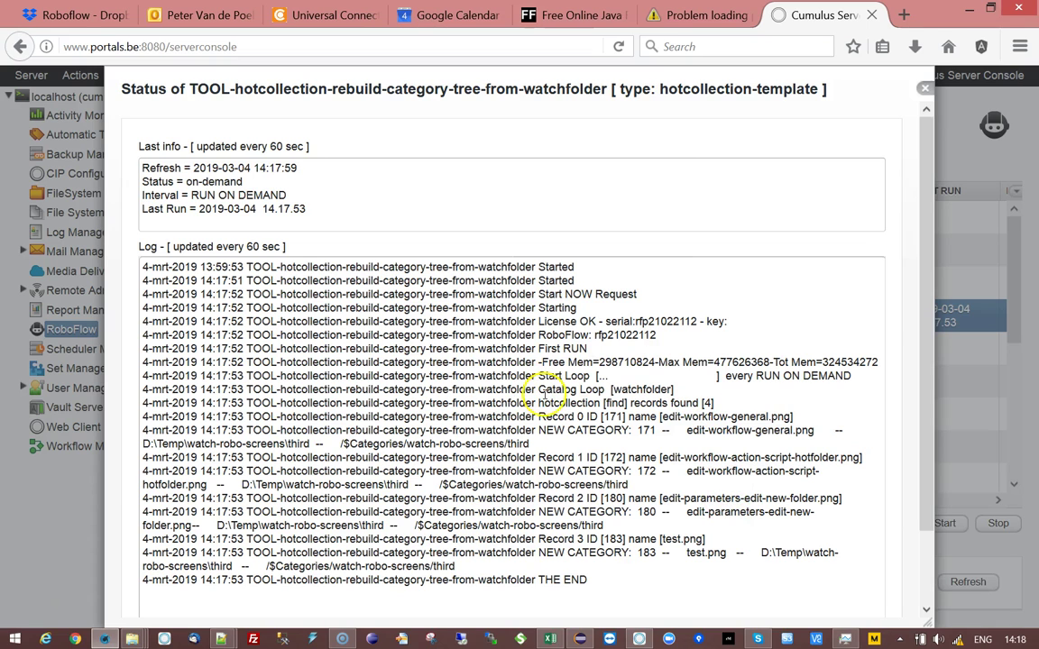
{"action": "left_click_drag", "start_coordinate": [578, 416], "coordinate": [629, 417]}
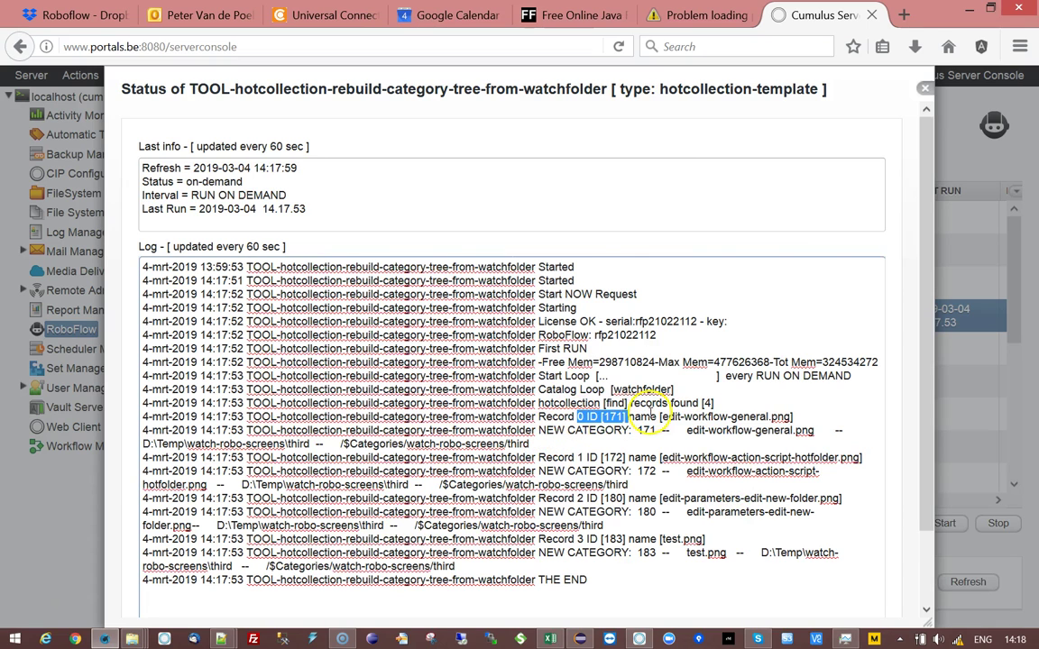
{"action": "left_click_drag", "start_coordinate": [701, 403], "coordinate": [726, 402]}
{"action": "left_click", "coordinate": [726, 402]}
{"action": "left_click_drag", "start_coordinate": [540, 425], "coordinate": [663, 429]}
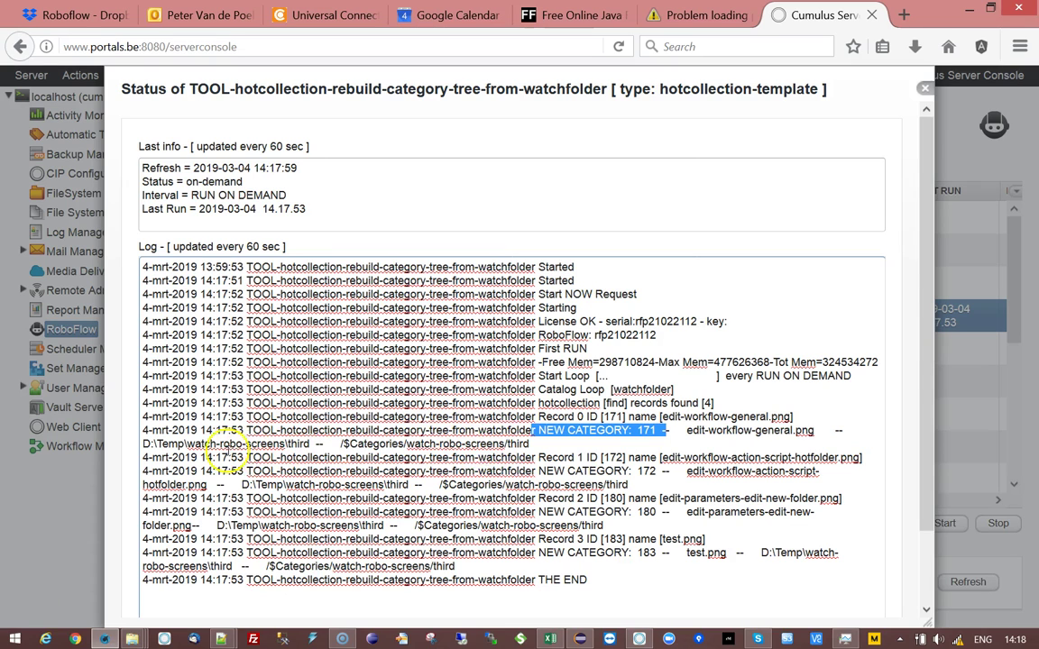
- Check the $Categories/watch-robo-screens/third path in the log, then close the status view
{"action": "left_click_drag", "start_coordinate": [343, 444], "coordinate": [536, 443]}
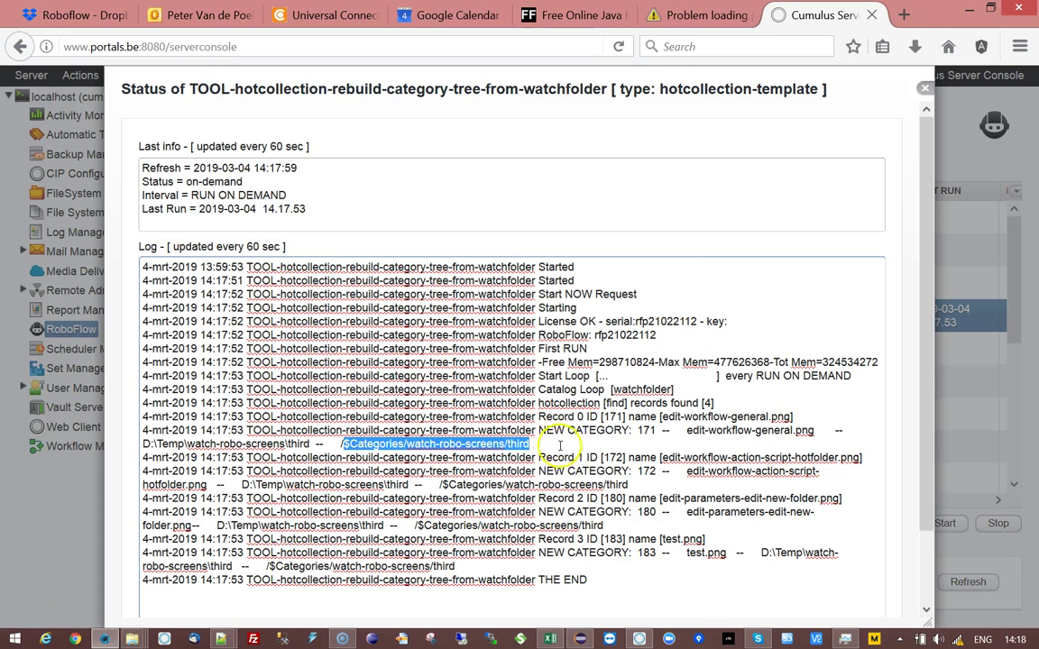
{"action": "scroll", "coordinate": [574, 446], "scroll_direction": "down", "scroll_amount": 2}
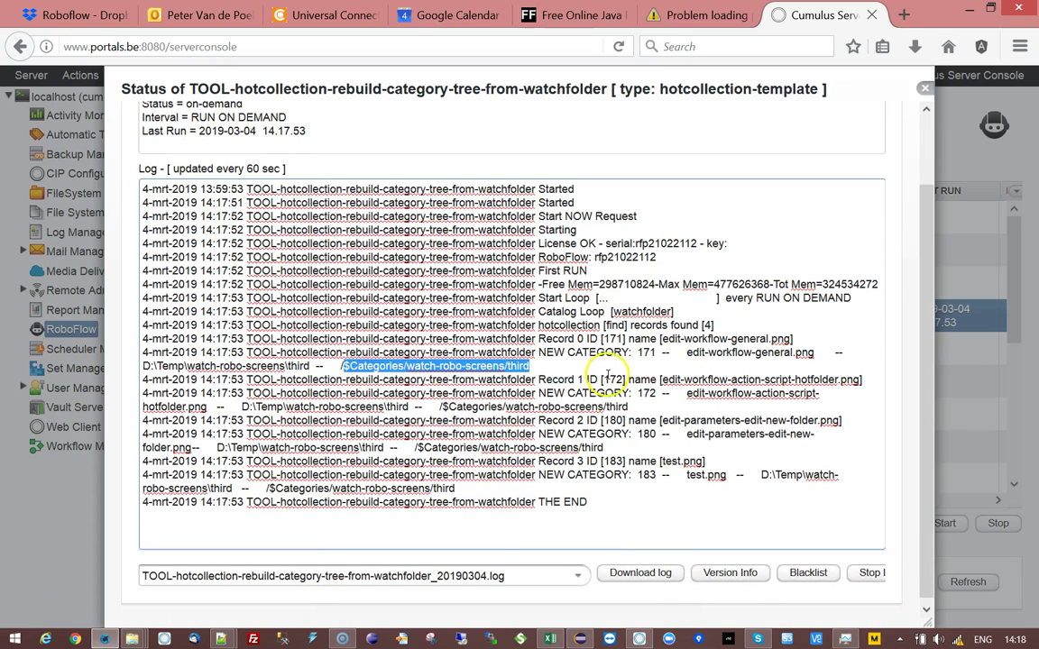
{"action": "double_click", "coordinate": [518, 366]}
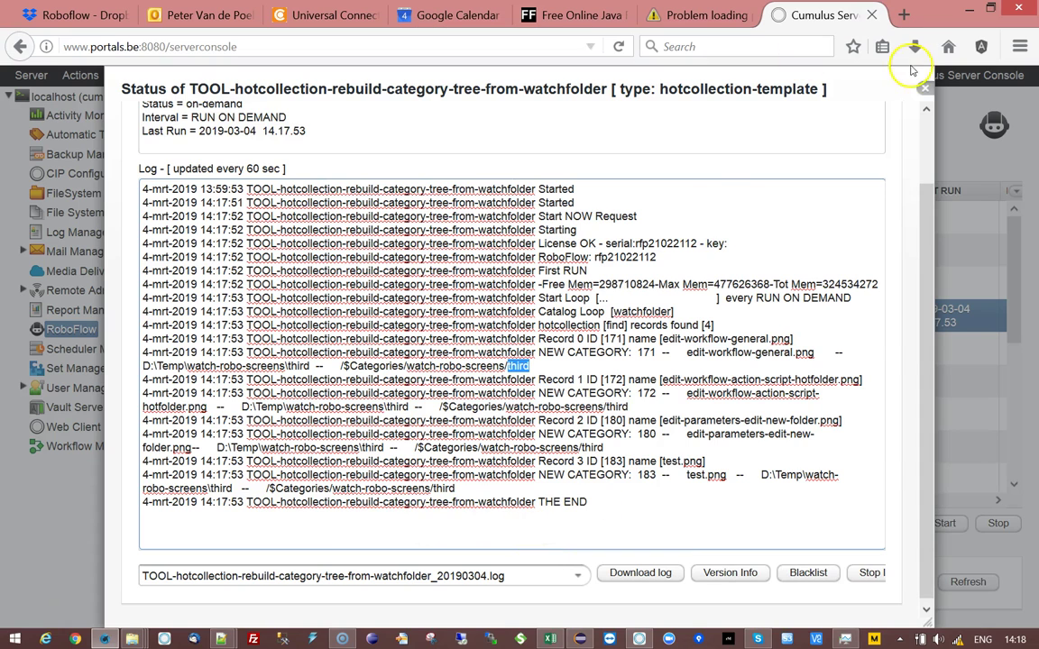
{"action": "left_click", "coordinate": [925, 88]}
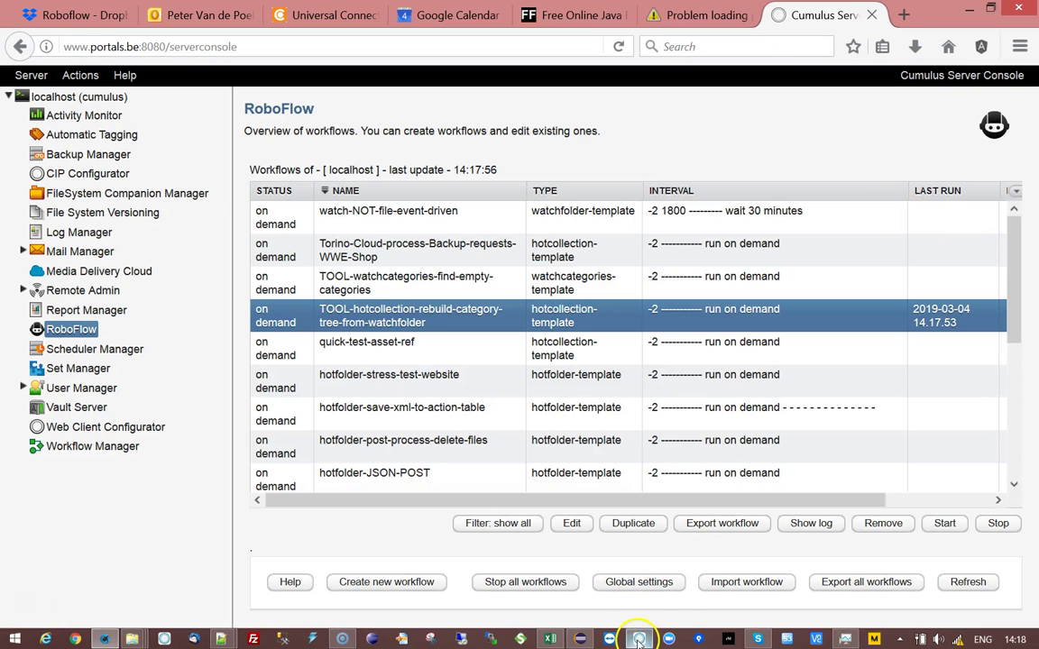
- In the Cumulus client, compare the records in the third and second categories
{"action": "left_click", "coordinate": [639, 639]}
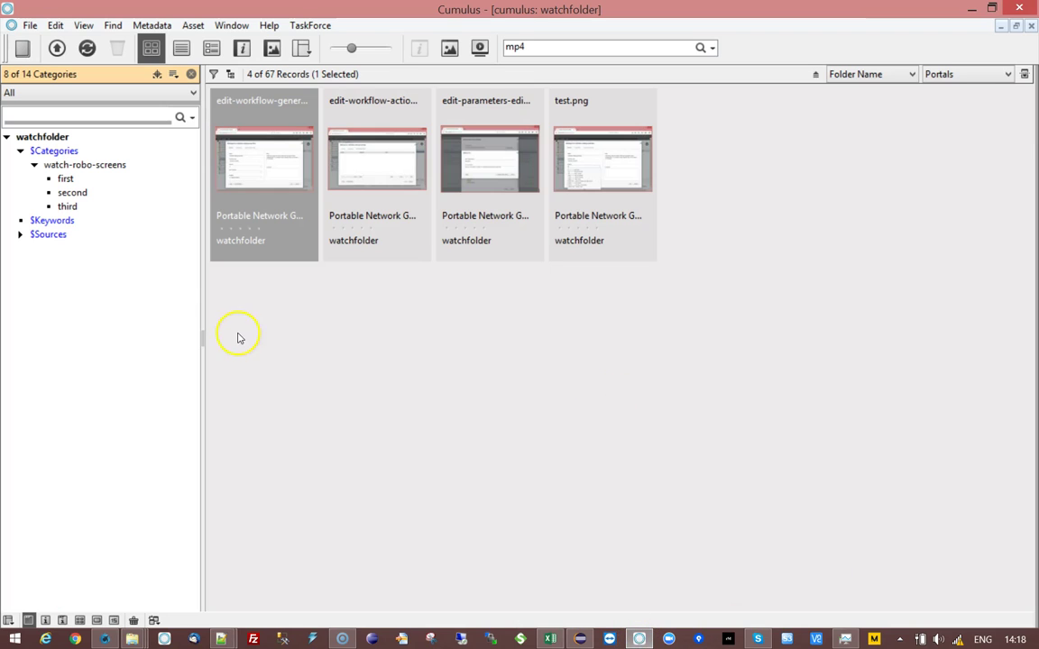
{"action": "left_click", "coordinate": [68, 208]}
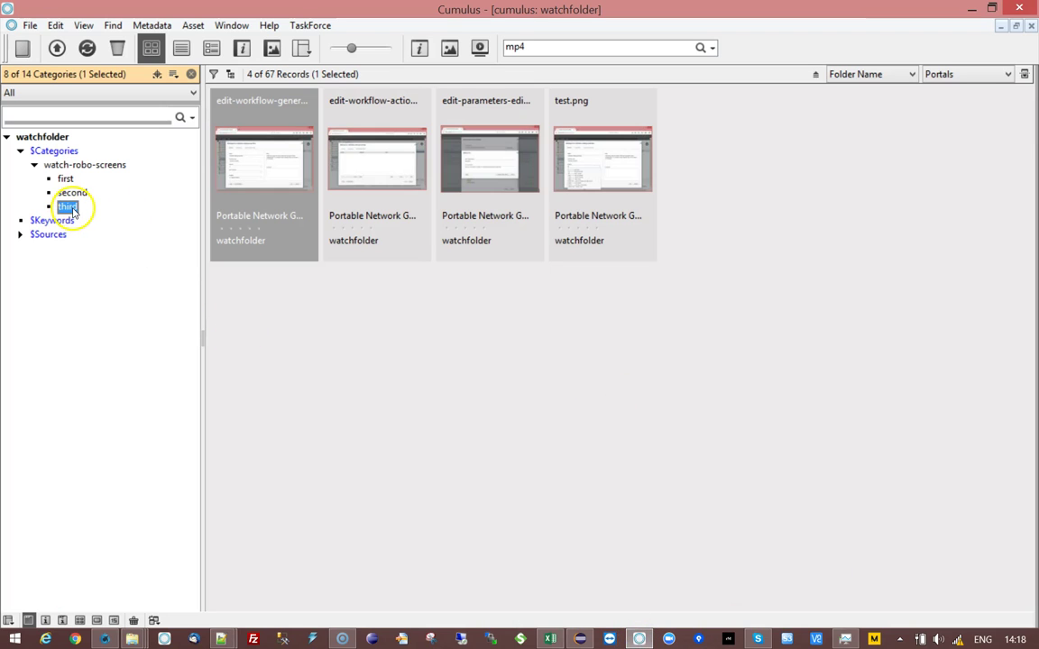
{"action": "left_click", "coordinate": [70, 193]}
{"action": "left_click", "coordinate": [69, 208]}
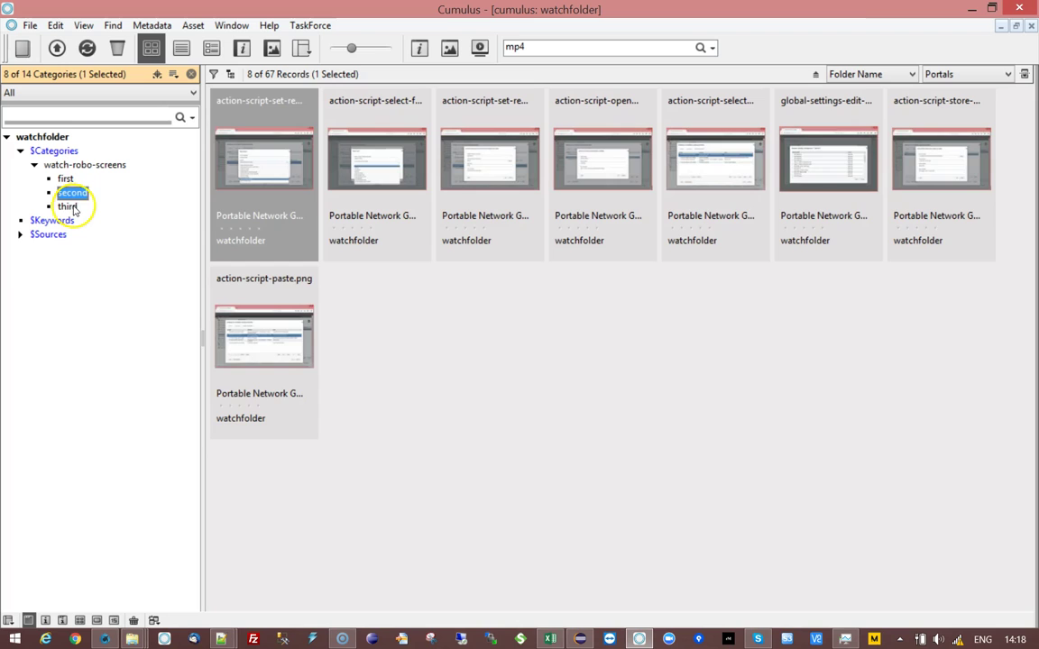
- Select each of the four records in the third category, ending with test.png
{"action": "left_click", "coordinate": [237, 182]}
{"action": "left_click", "coordinate": [382, 174]}
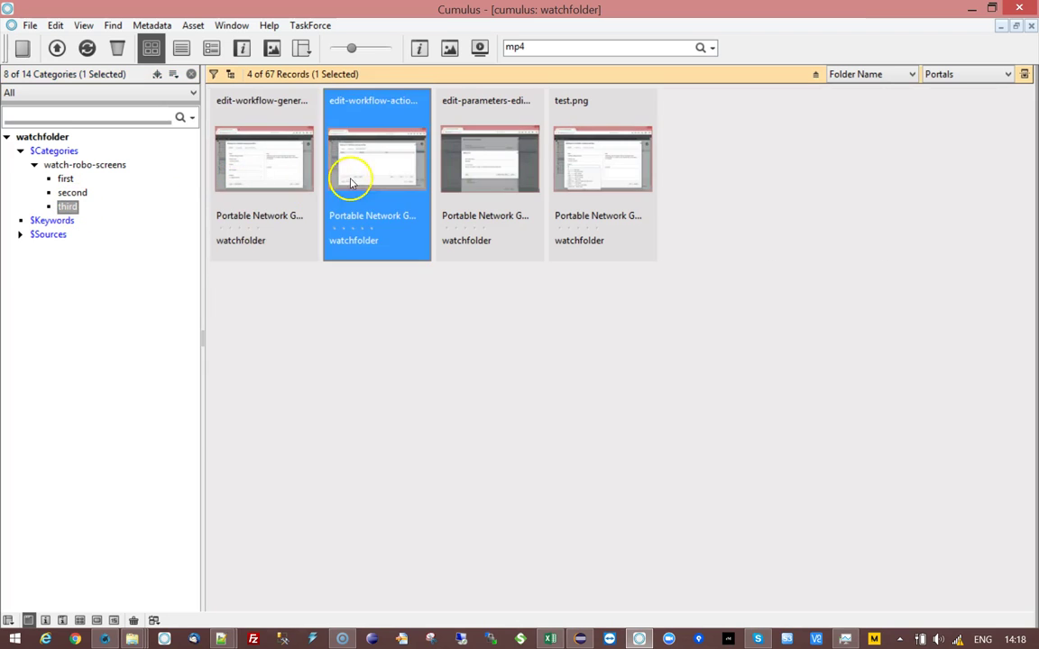
{"action": "left_click", "coordinate": [490, 180]}
{"action": "left_click", "coordinate": [604, 191]}
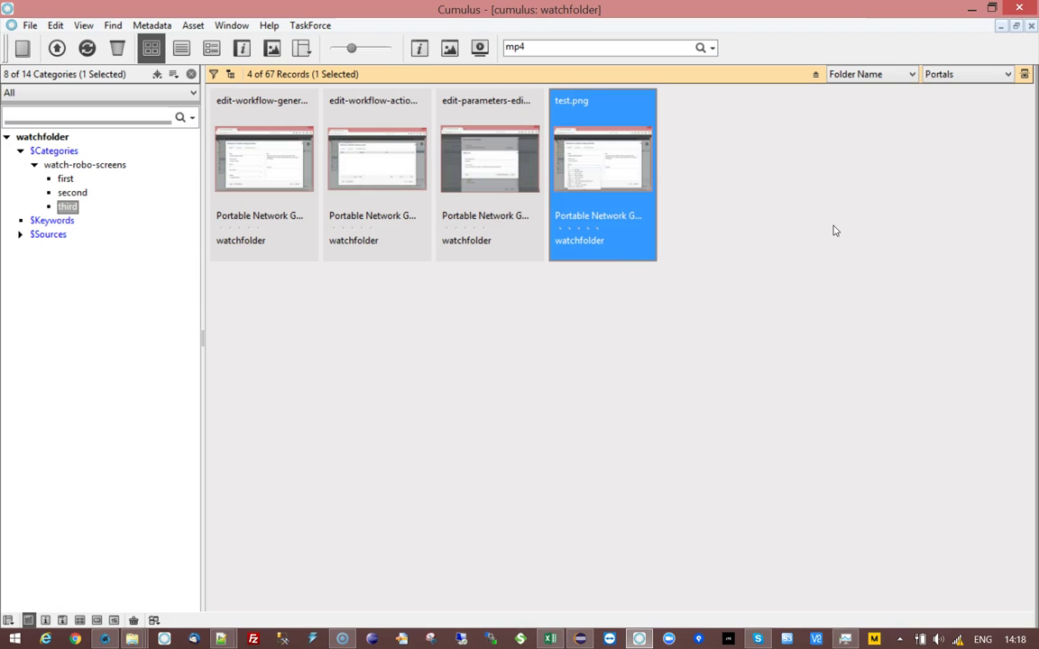
- Delete watch-robo-screens and its subcategories, then switch back to Firefox
{"action": "left_click", "coordinate": [103, 164]}
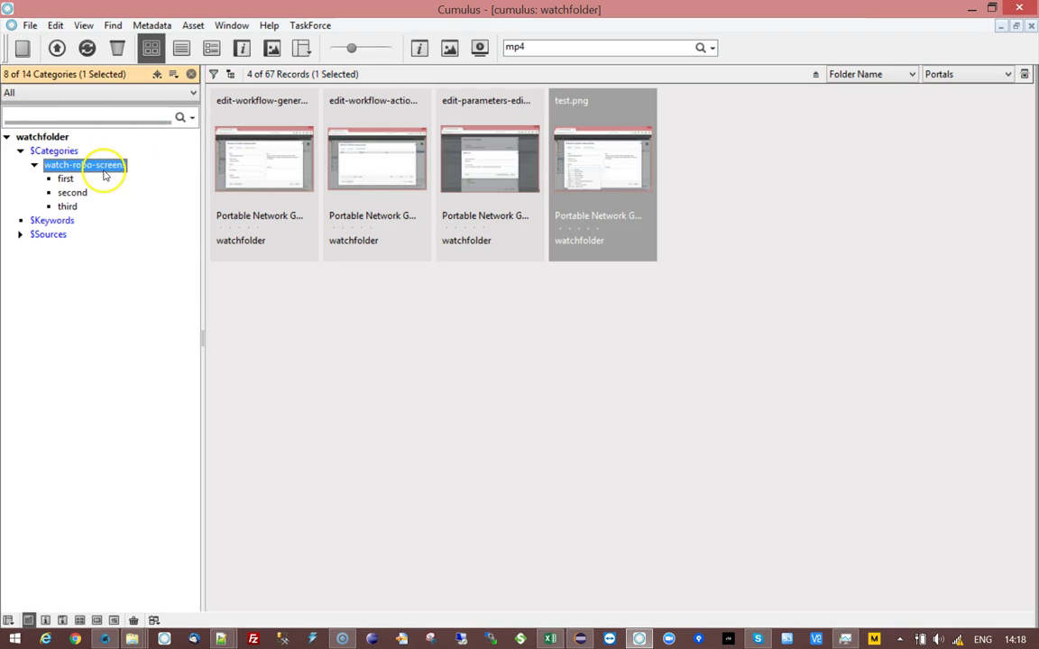
{"action": "left_click", "coordinate": [117, 48]}
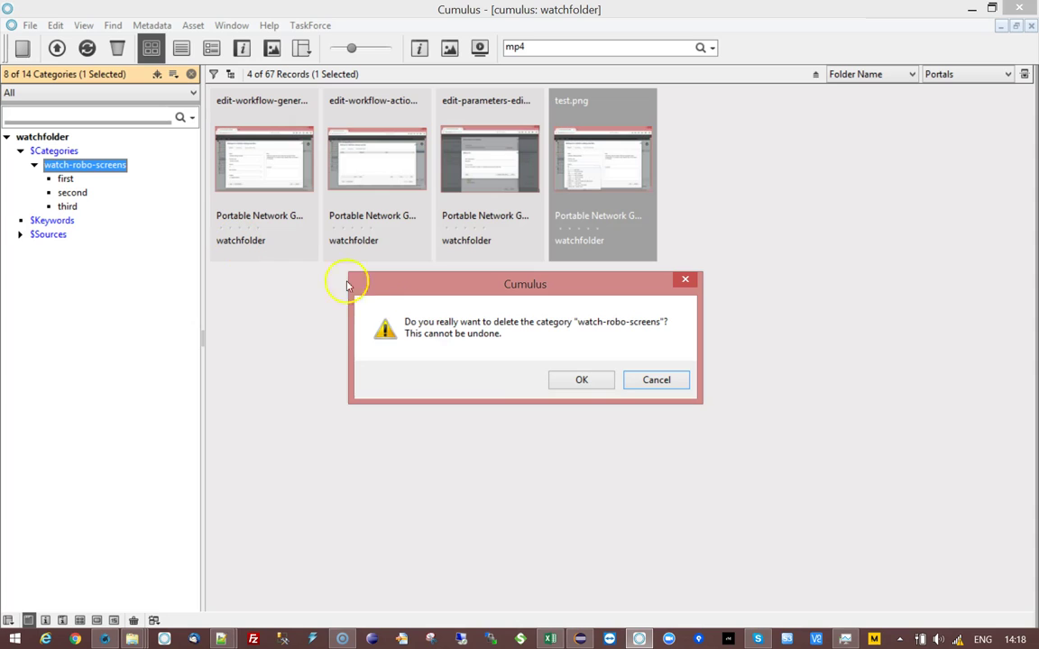
{"action": "left_click", "coordinate": [577, 380]}
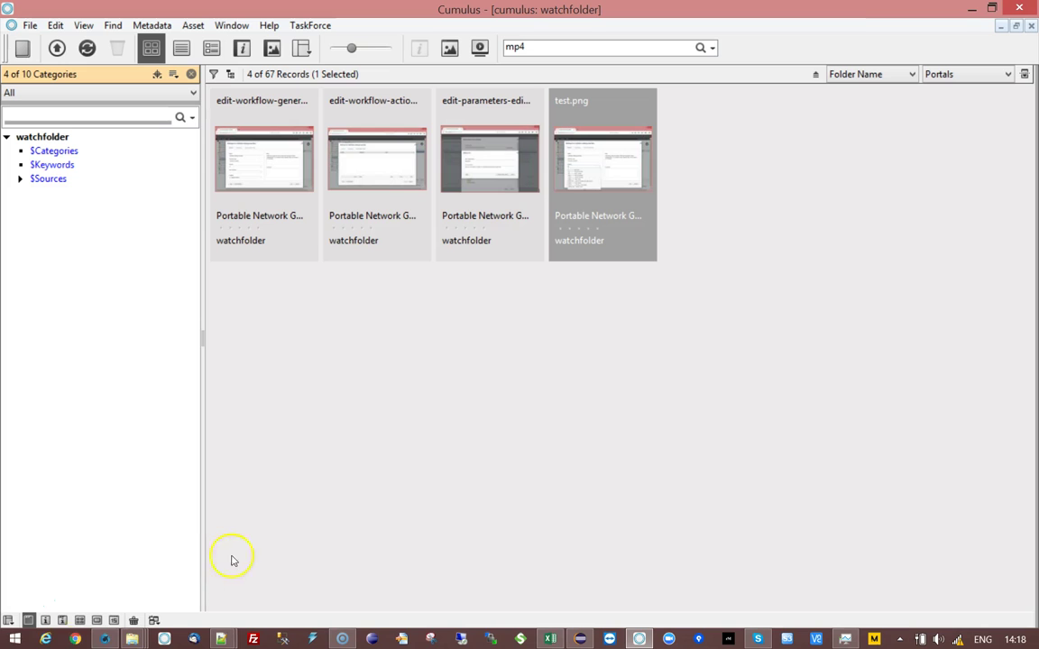
{"action": "left_click", "coordinate": [105, 639]}
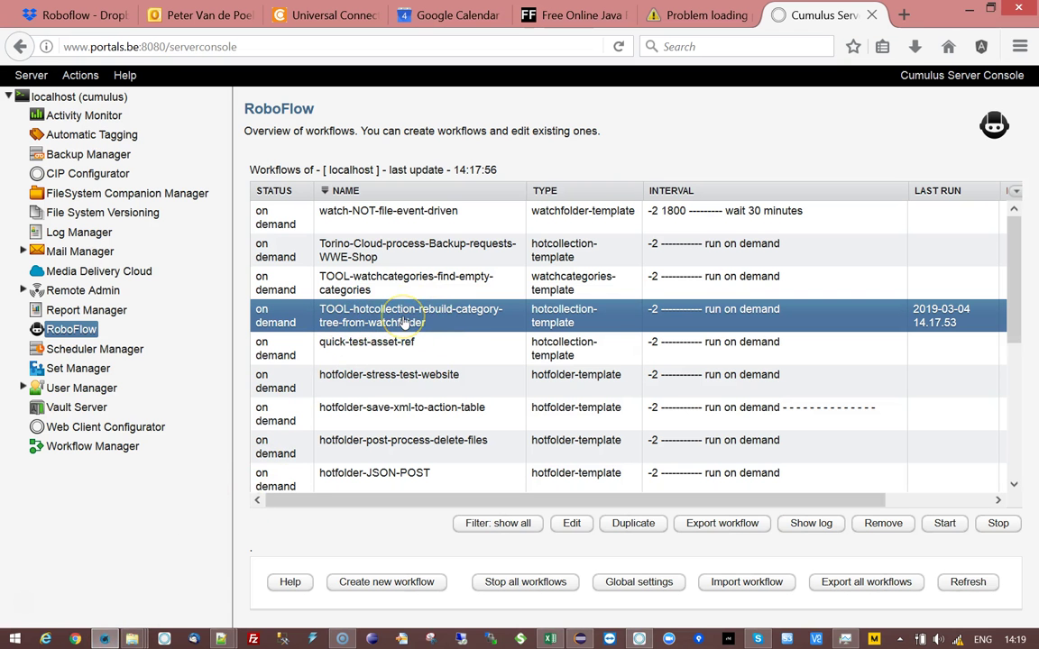
- Start the TOOL-hotcollection-rebuild-category-tree-from-watchfolder workflow again
{"action": "left_click", "coordinate": [441, 314]}
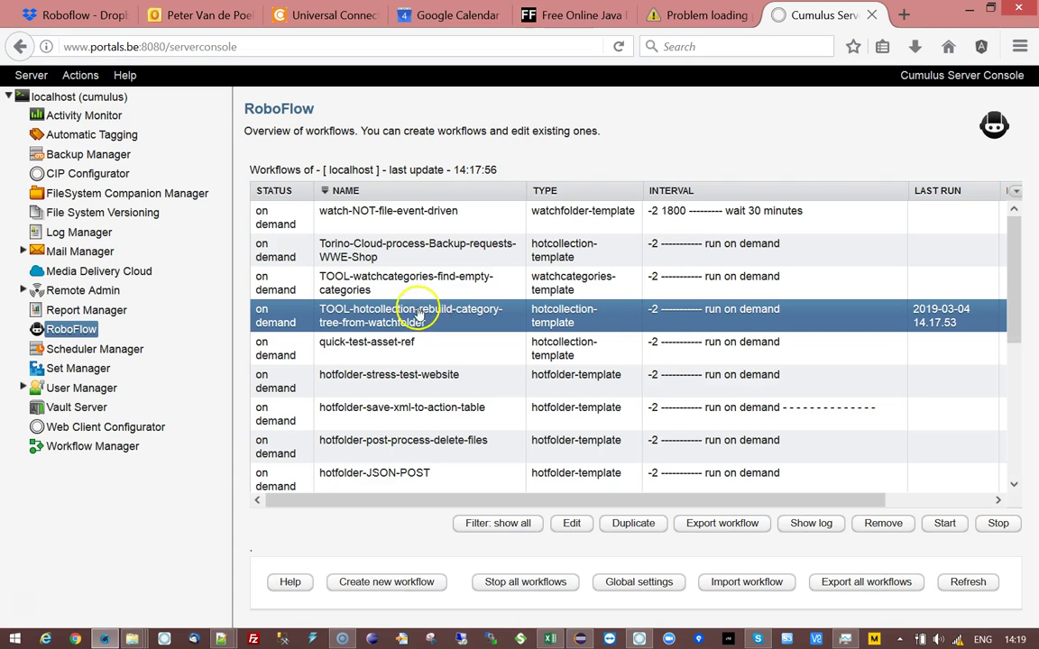
{"action": "left_click", "coordinate": [944, 527]}
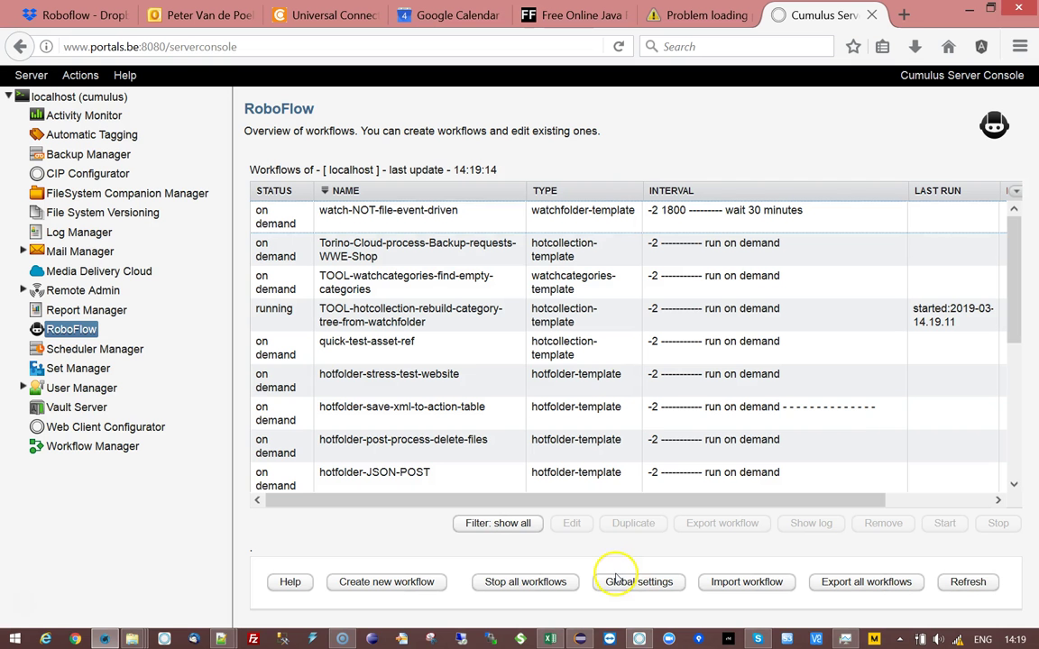
- Expand $Categories and watch-robo-screens in Cumulus to show first, second and third
{"action": "left_click", "coordinate": [638, 639]}
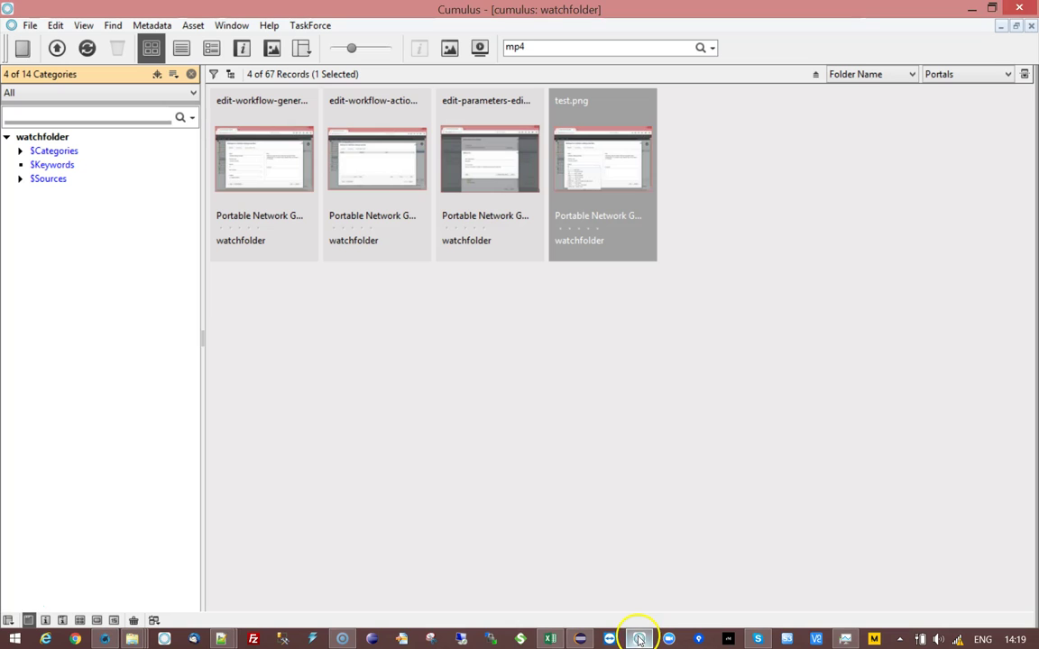
{"action": "left_click", "coordinate": [20, 151]}
{"action": "left_click", "coordinate": [33, 165]}
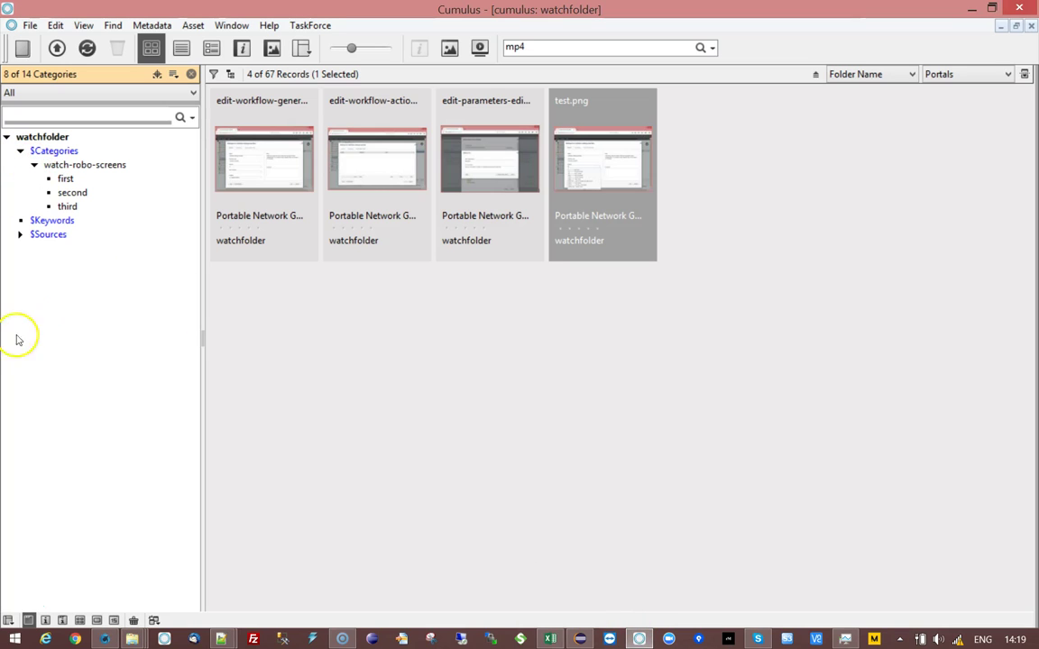
{"action": "left_click", "coordinate": [103, 166]}
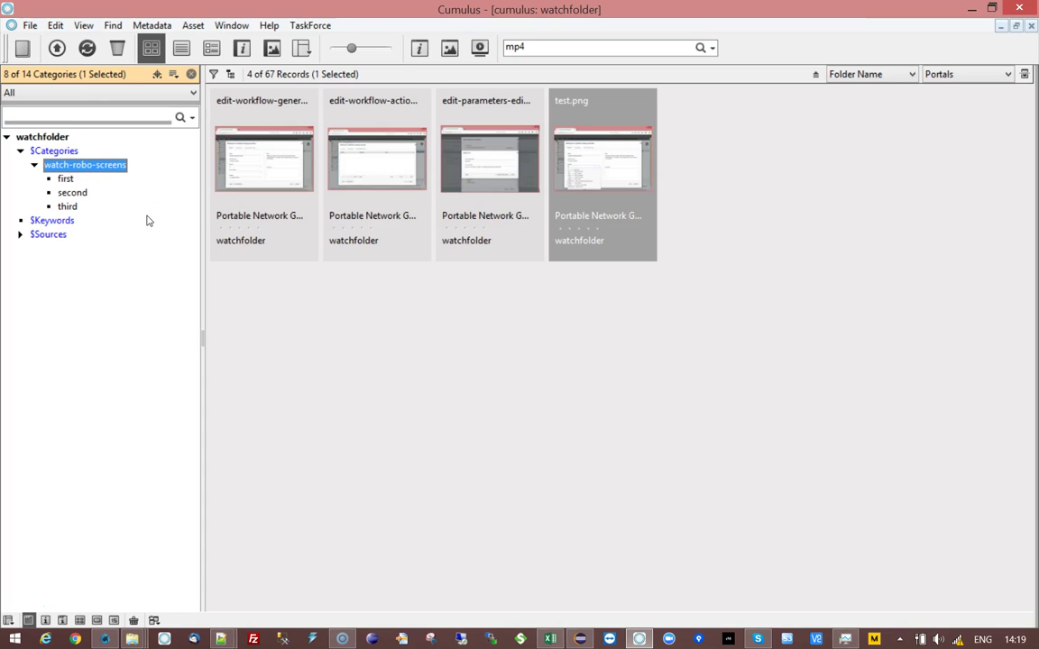
- Check watch-robo-screens' Information, select third, then minimize Cumulus
{"action": "right_click", "coordinate": [99, 165]}
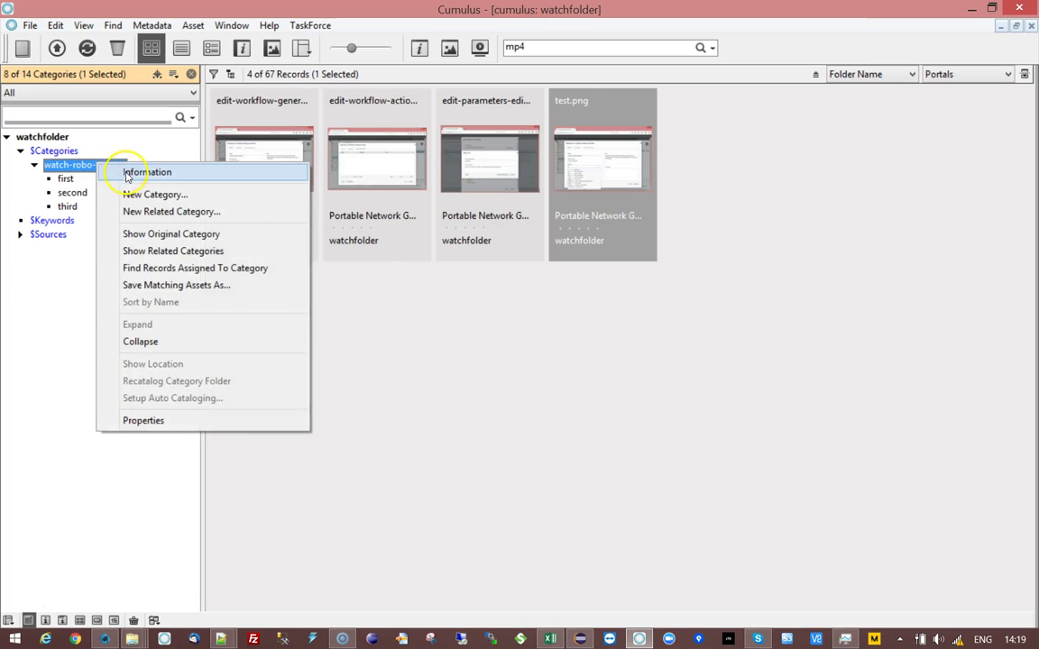
{"action": "left_click", "coordinate": [127, 173]}
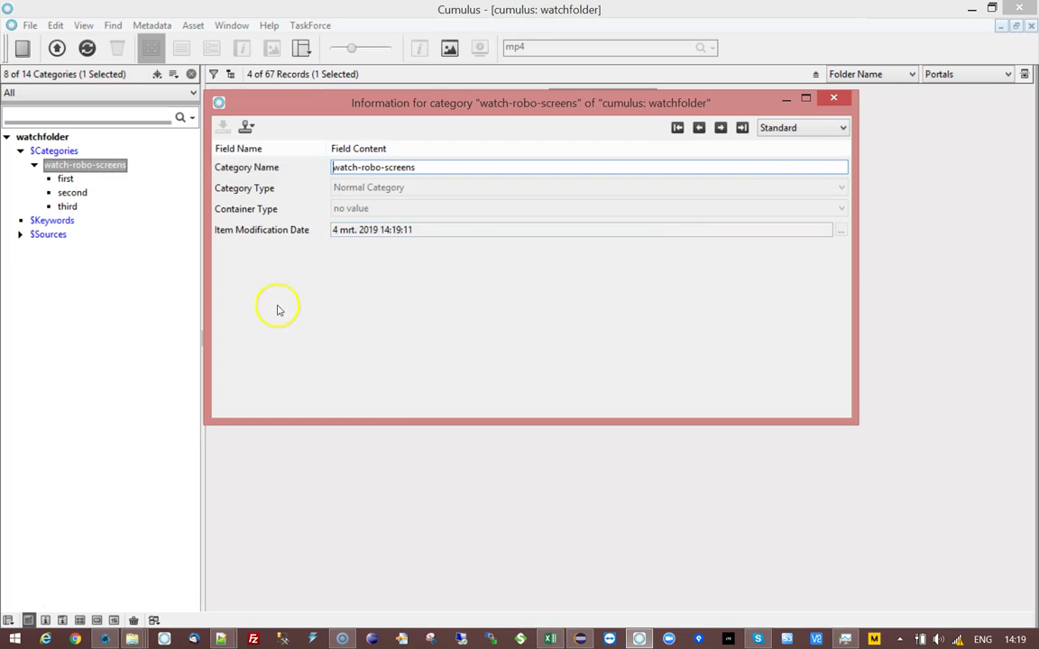
{"action": "left_click", "coordinate": [833, 99]}
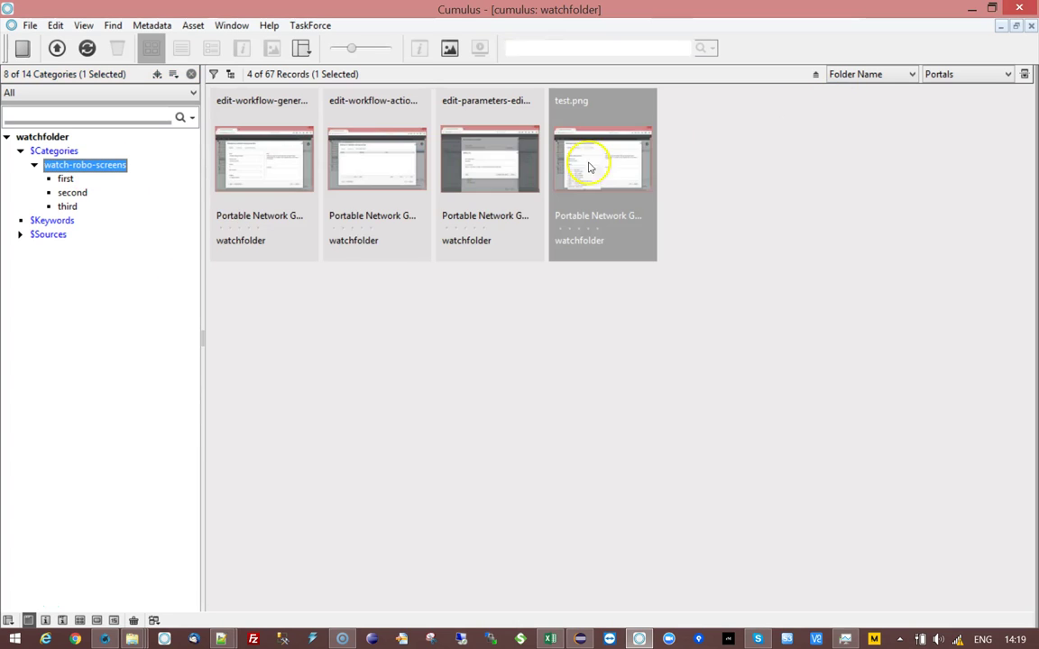
{"action": "left_click", "coordinate": [68, 207]}
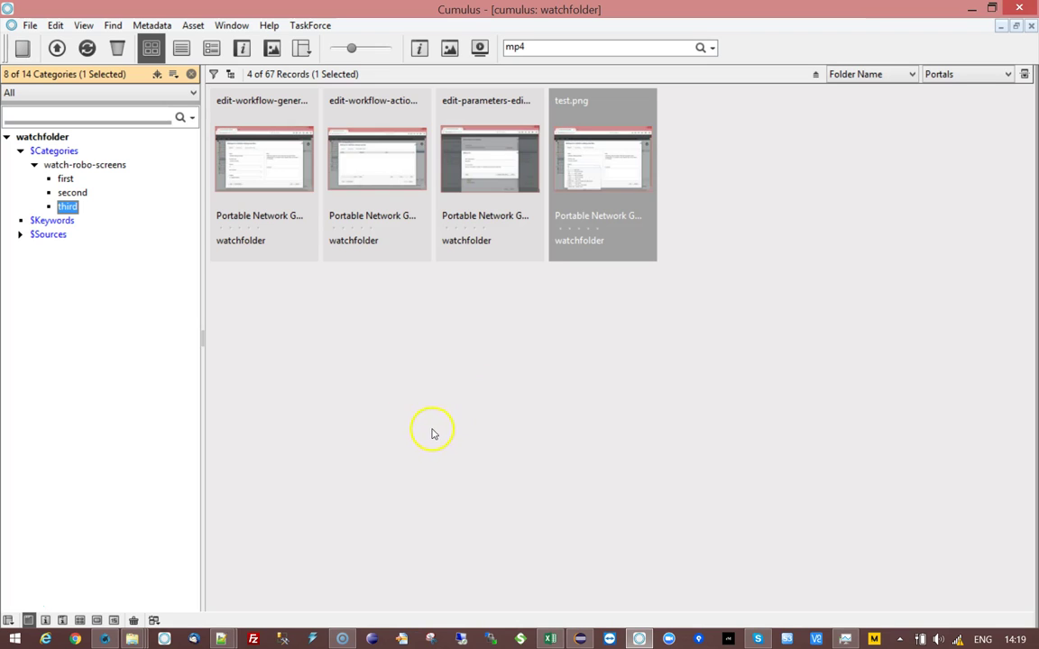
{"action": "left_click", "coordinate": [972, 8]}
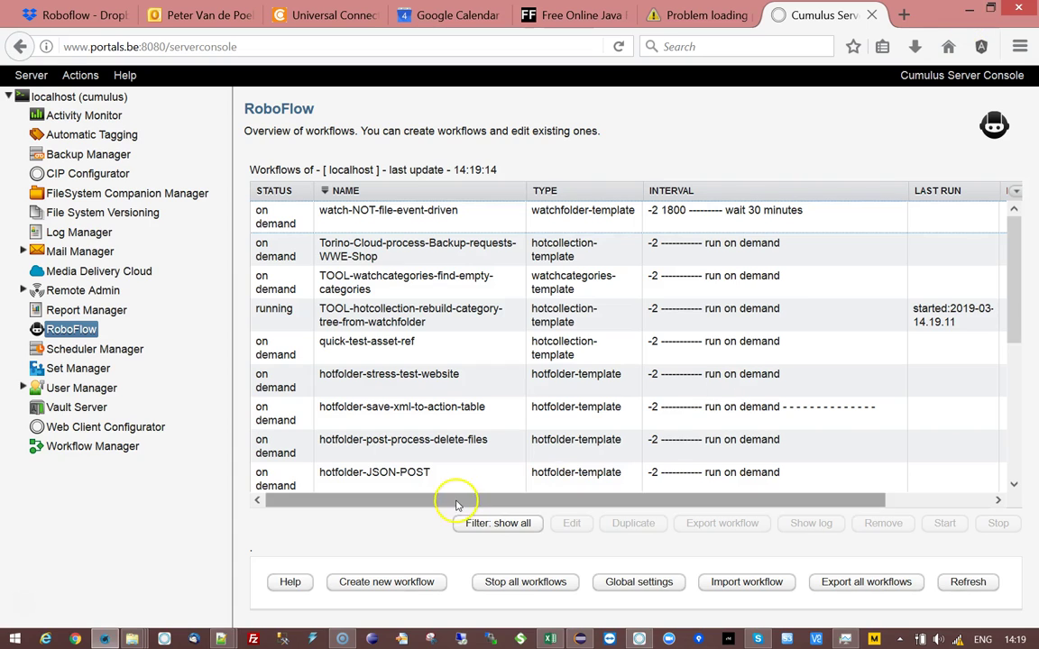